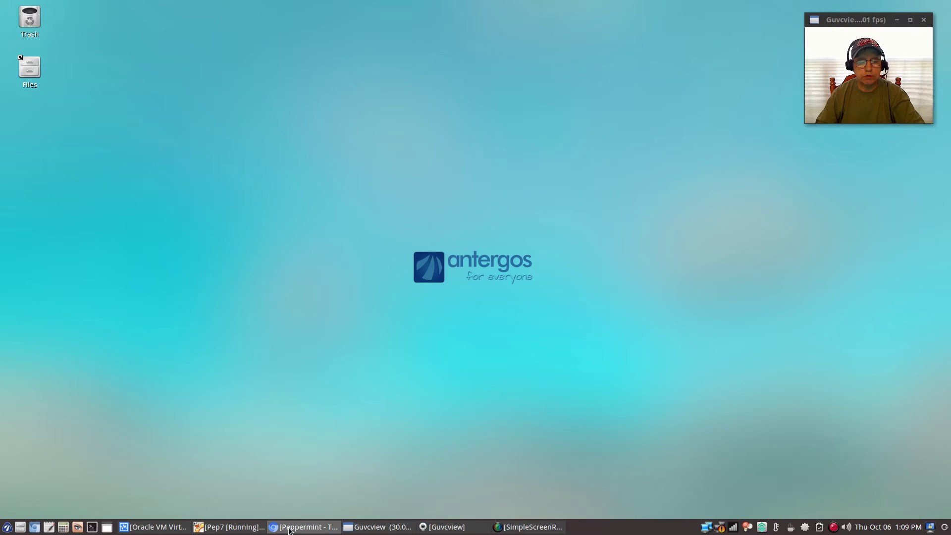
Look over the Peppermint home page and its community forum in the web browser, and minimize the browser
left_click(303, 528)
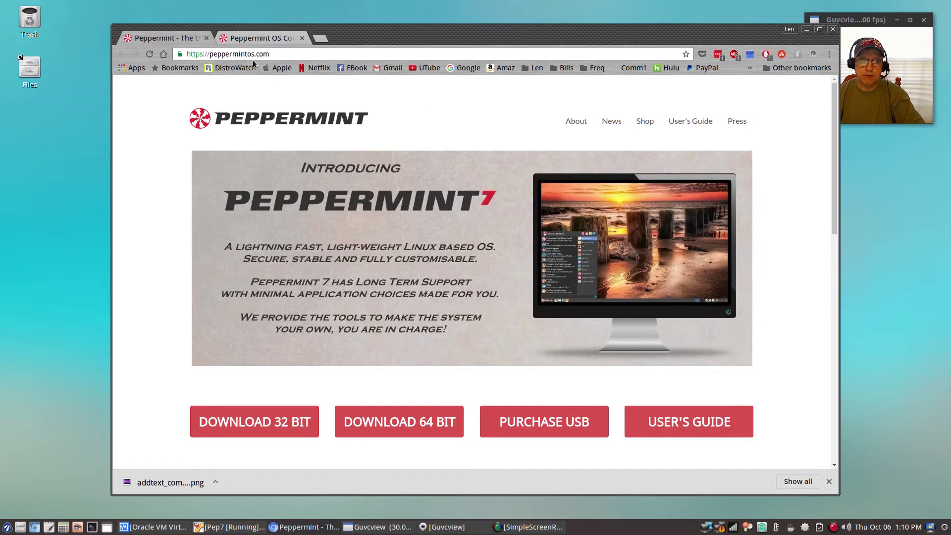
left_click(266, 32)
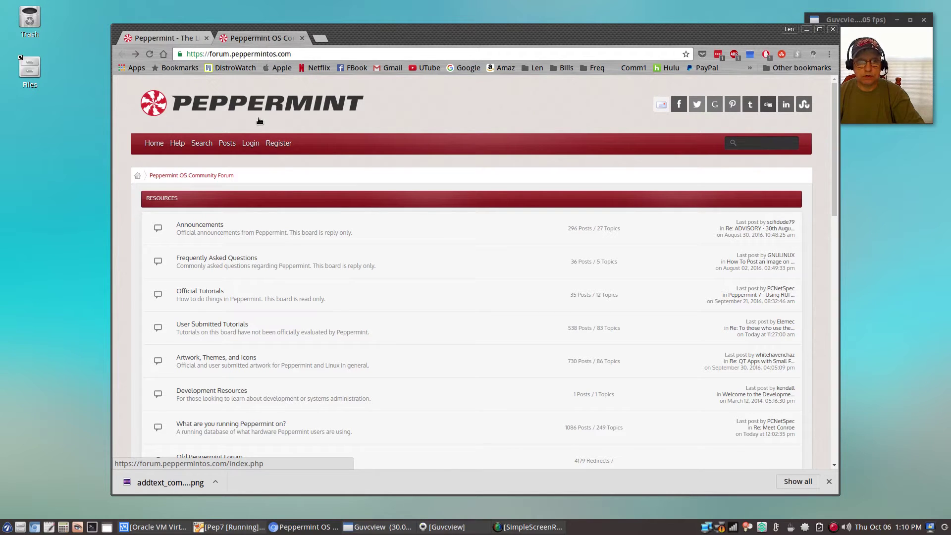
left_click(178, 37)
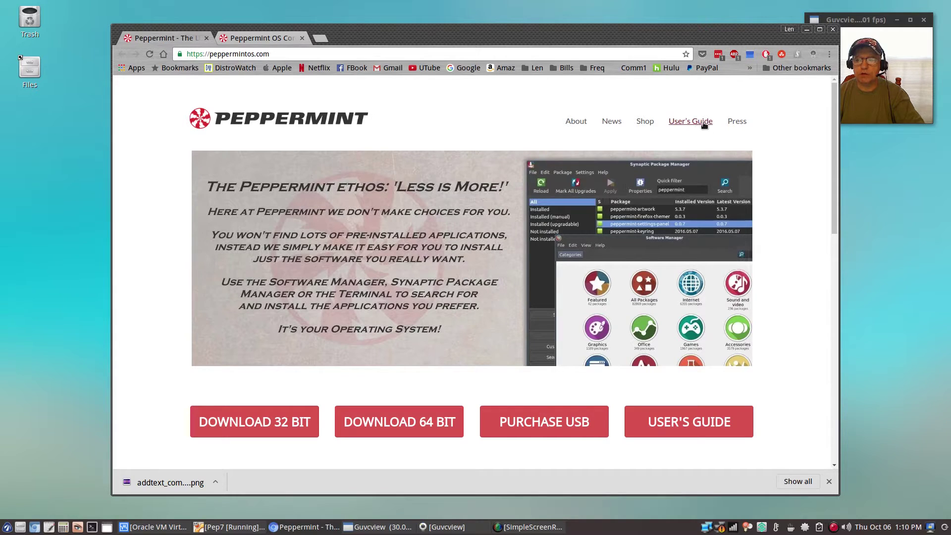
mouse_move(697, 123)
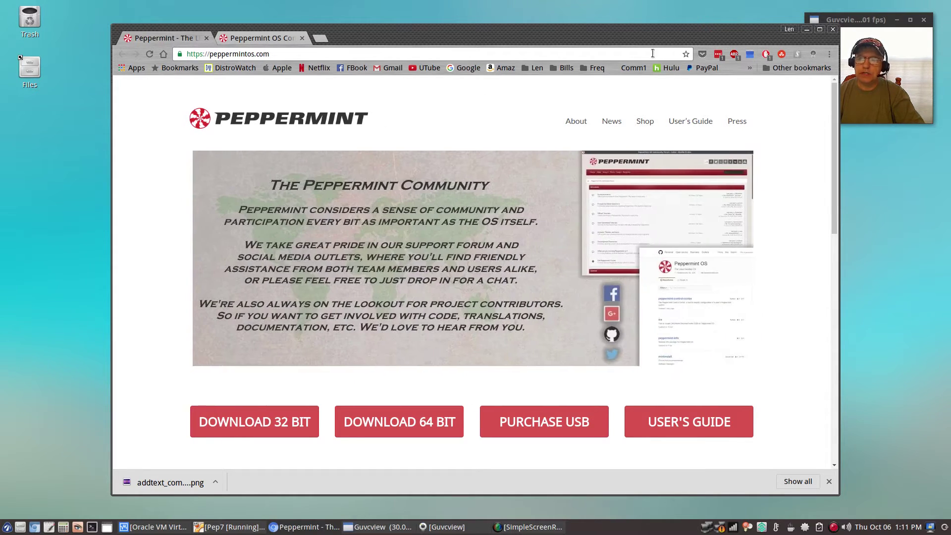
left_click(807, 30)
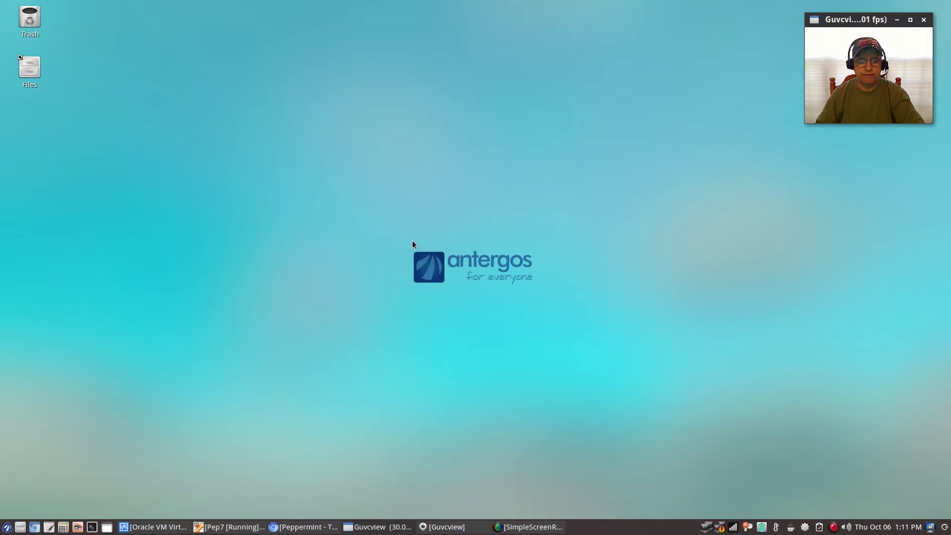
Switch to the Pep7 virtual machine and boot it with the Try Peppermint OS Live option
left_click(237, 527)
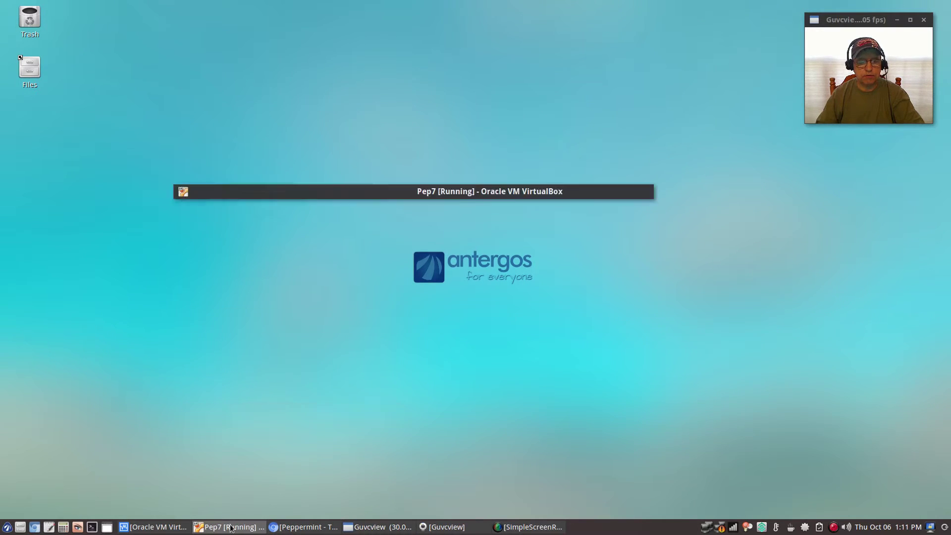
left_click_drag(496, 43, 418, 44)
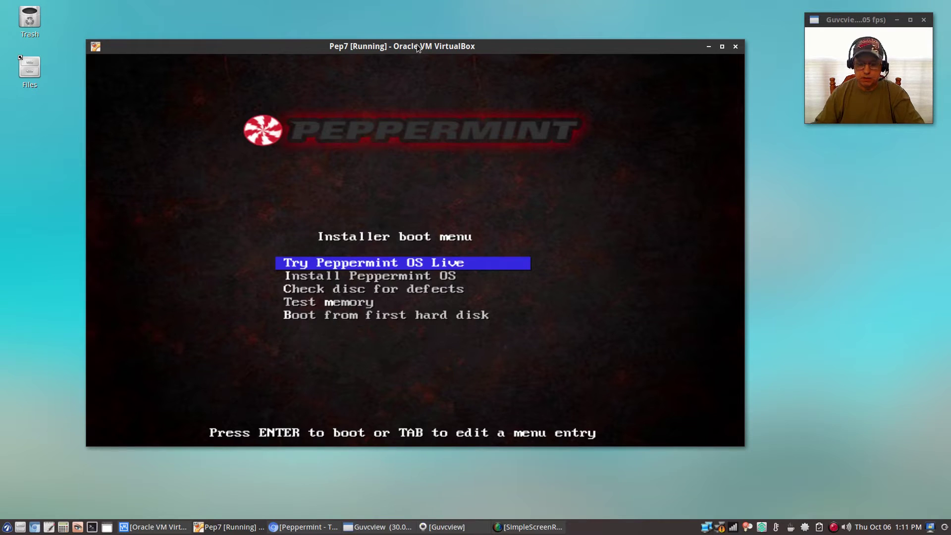
key("Down")
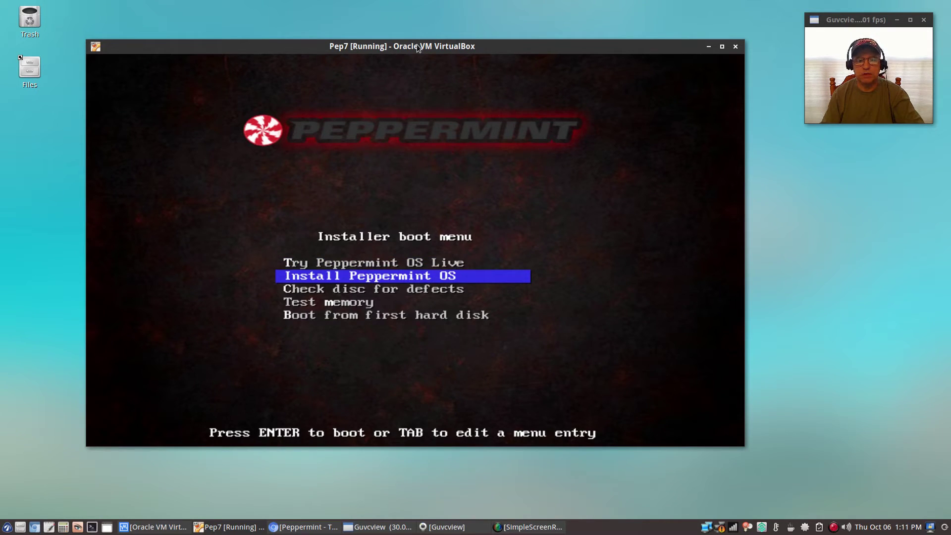
key("Down")
key("Up")
key("Up")
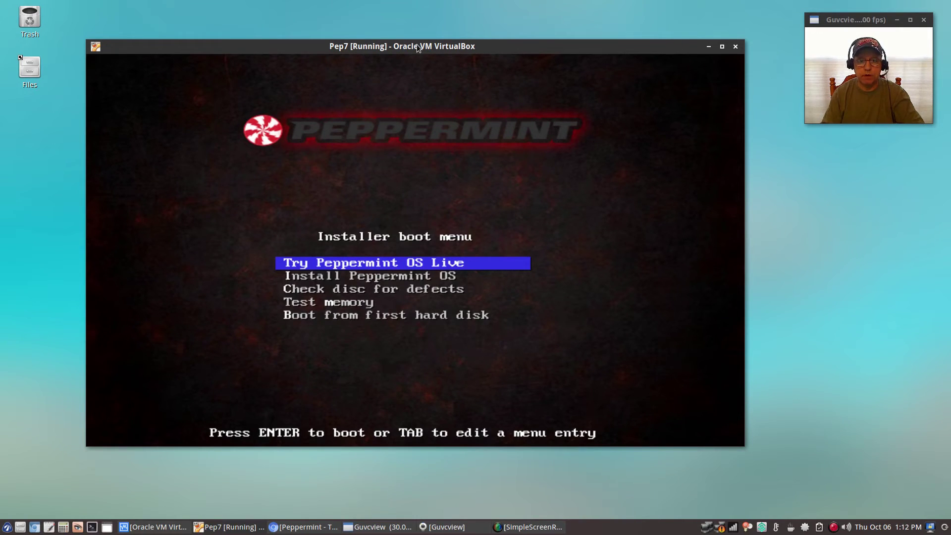
key("Return")
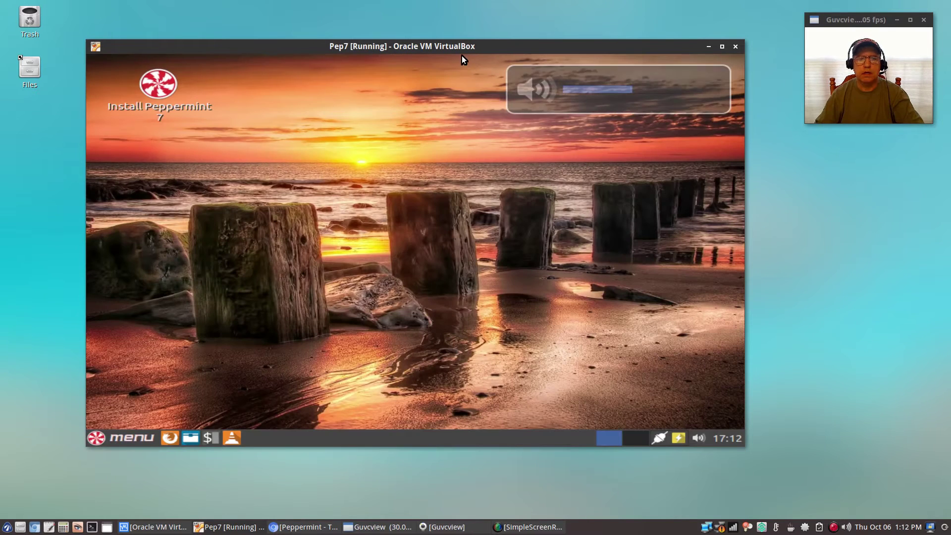
Start the Peppermint 7 installer in English, with updates downloaded during installation and third-party software included
right_click(160, 89)
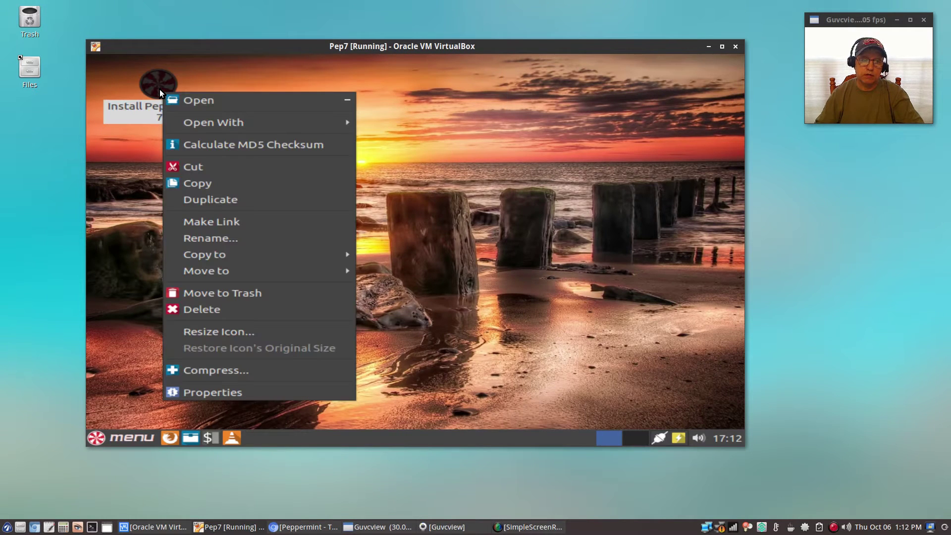
left_click(201, 102)
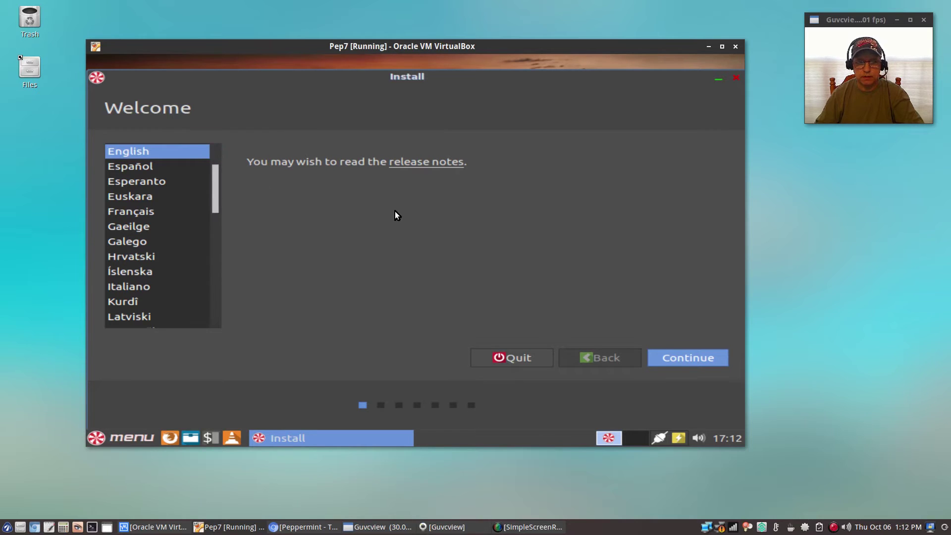
left_click(690, 362)
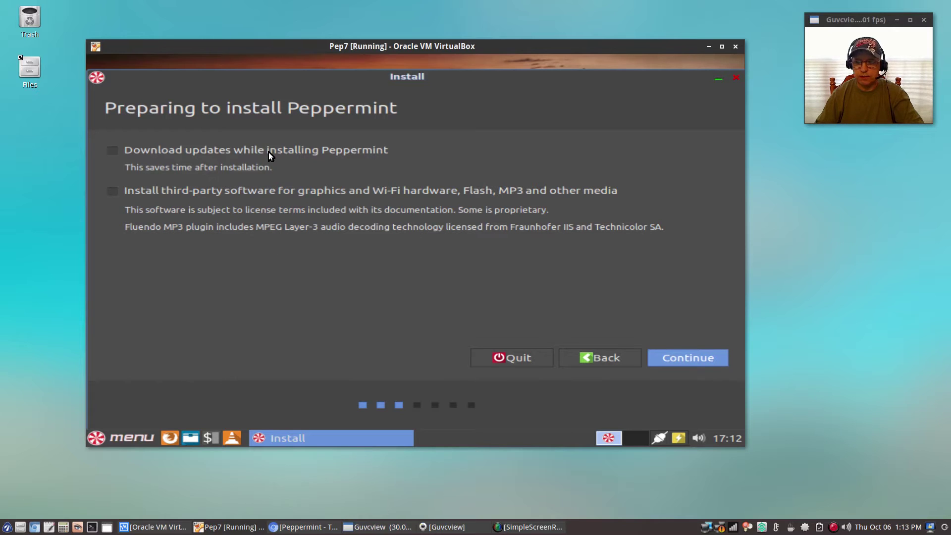
left_click(111, 151)
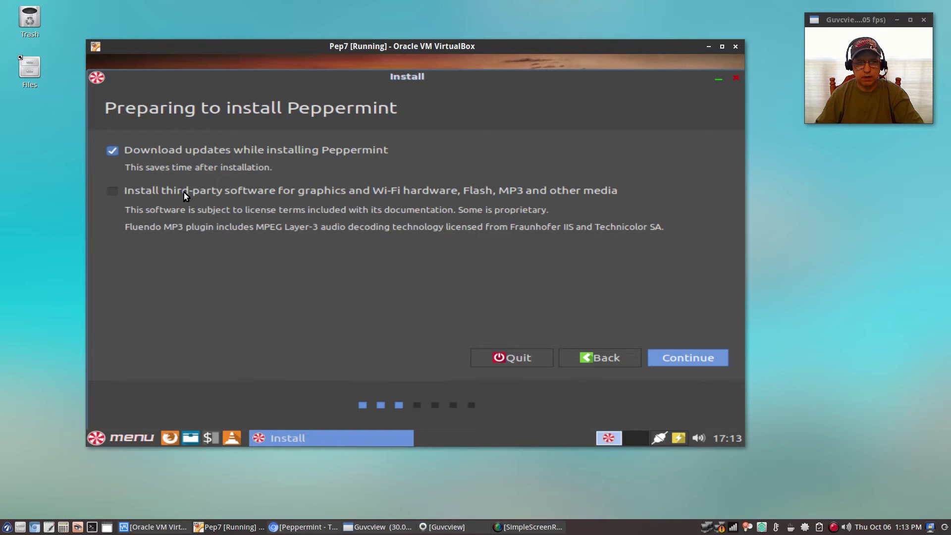
left_click(112, 191)
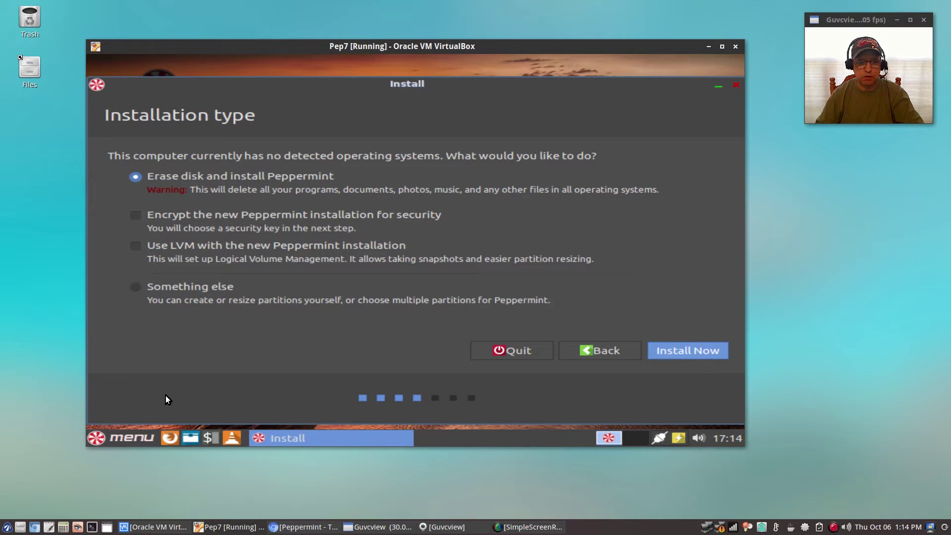
Examine the partition layout of /dev/sda in GParted and close it
left_click(132, 438)
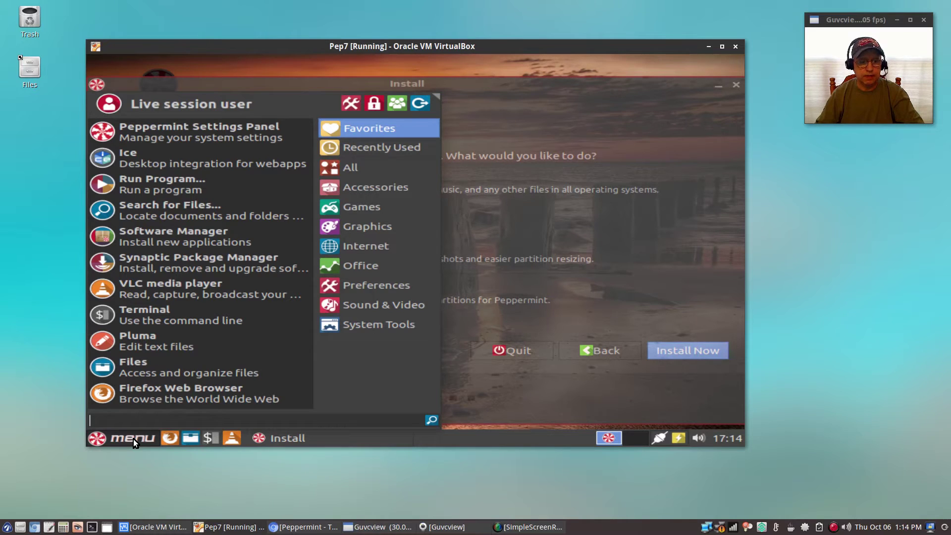
type("gp")
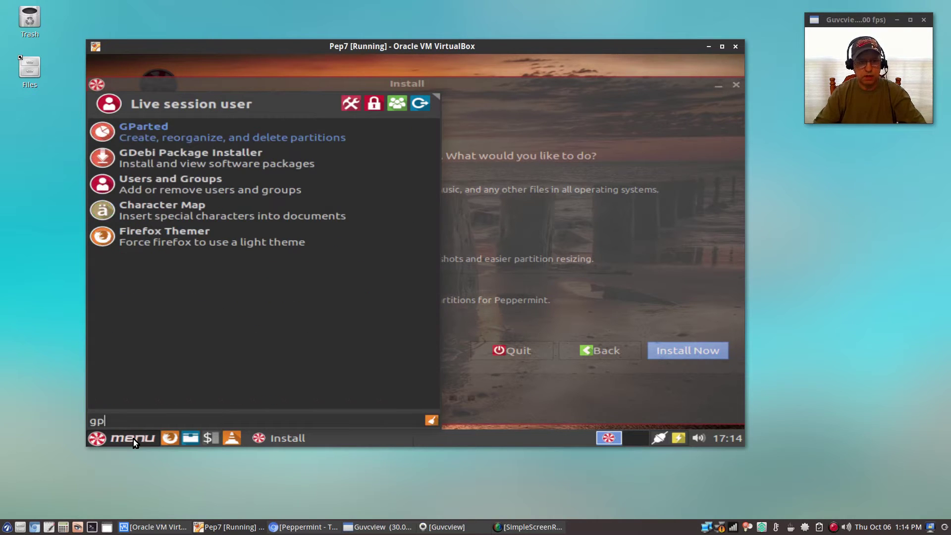
left_click(148, 134)
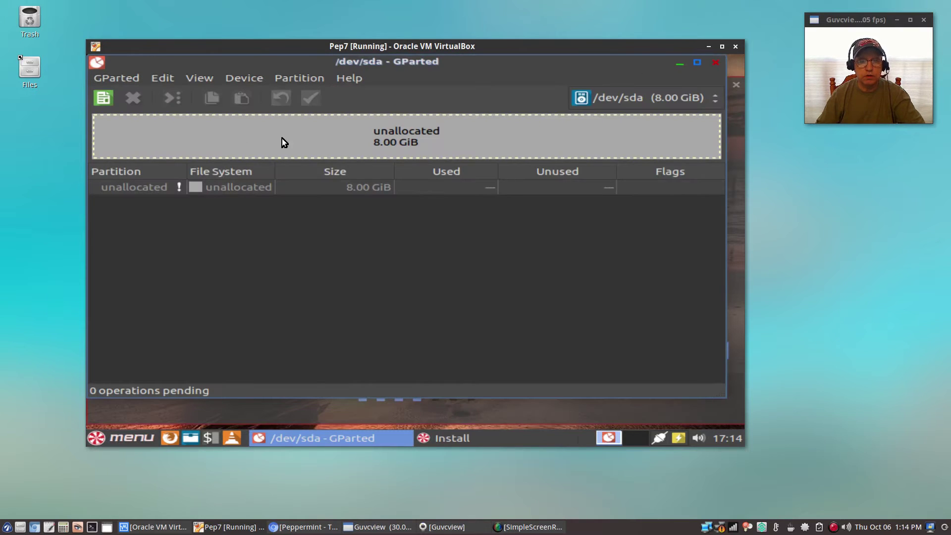
mouse_move(416, 64)
left_mouse_down()
mouse_move(429, 94)
mouse_move(405, 108)
mouse_move(411, 67)
mouse_move(414, 75)
left_mouse_up()
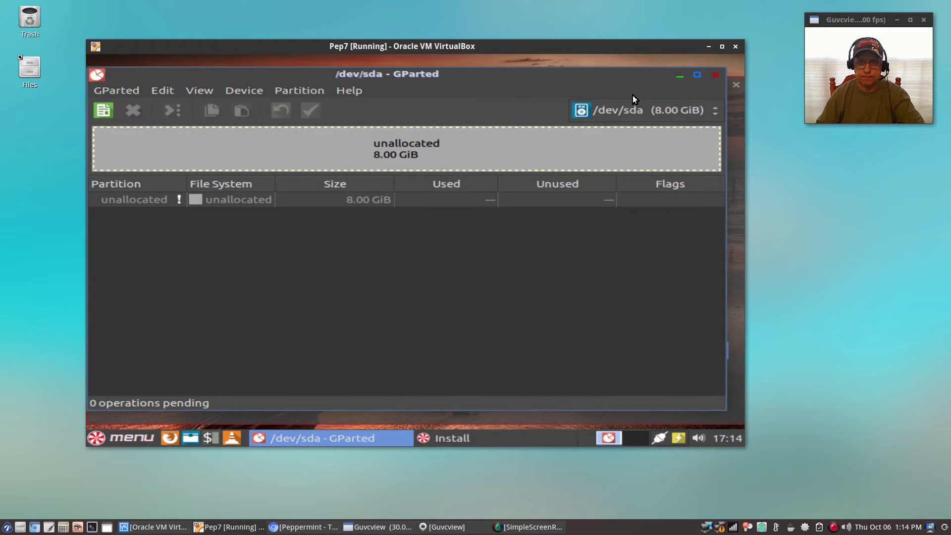
left_click(713, 77)
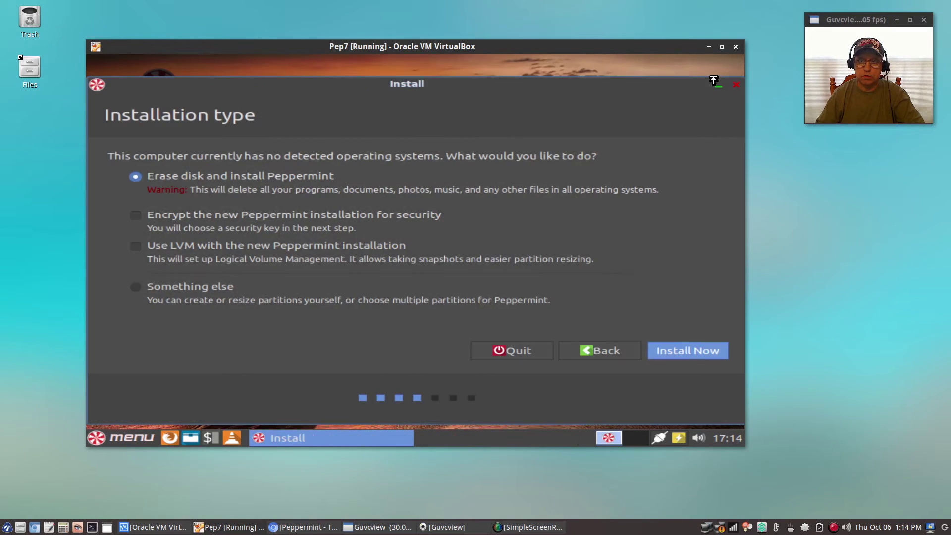
Start an erase-disk installation of Peppermint with the New York location and the English (US) keyboard layout
left_click(685, 351)
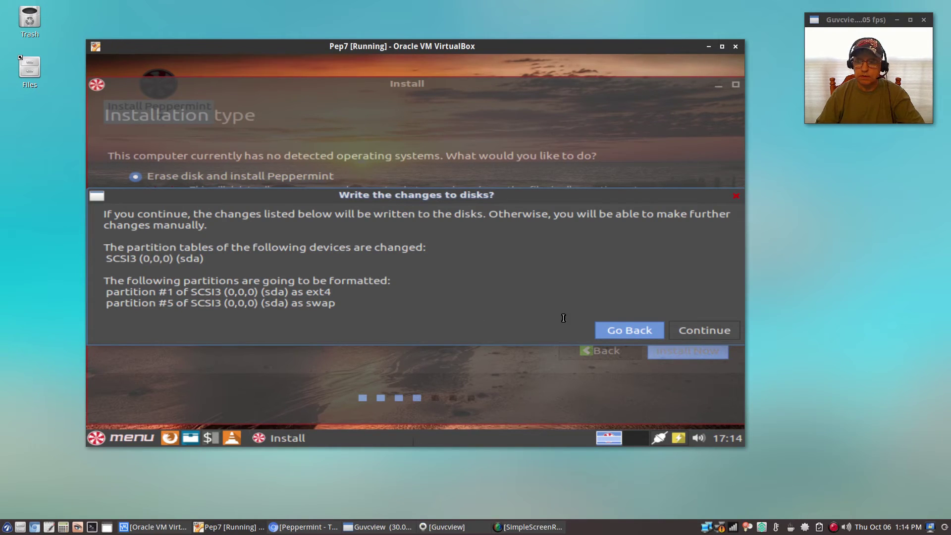
left_click(704, 330)
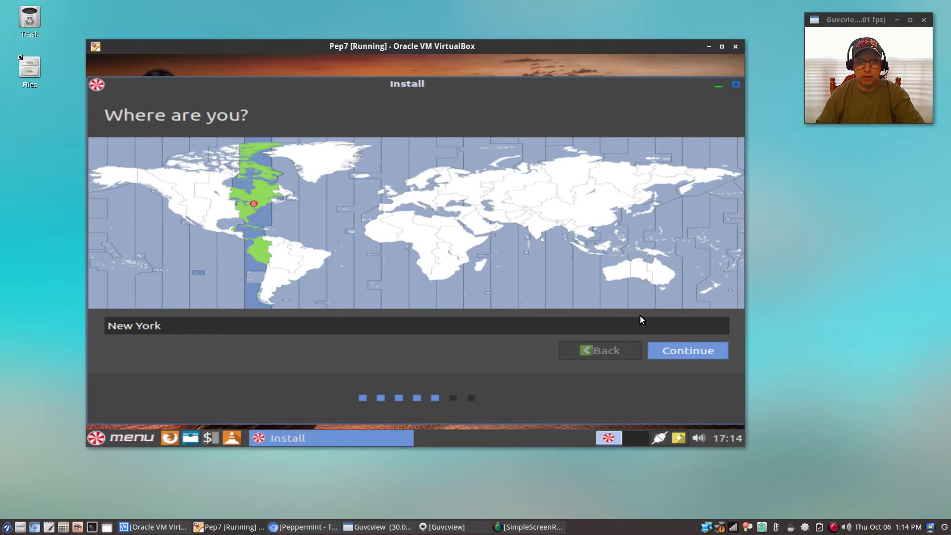
left_click(691, 351)
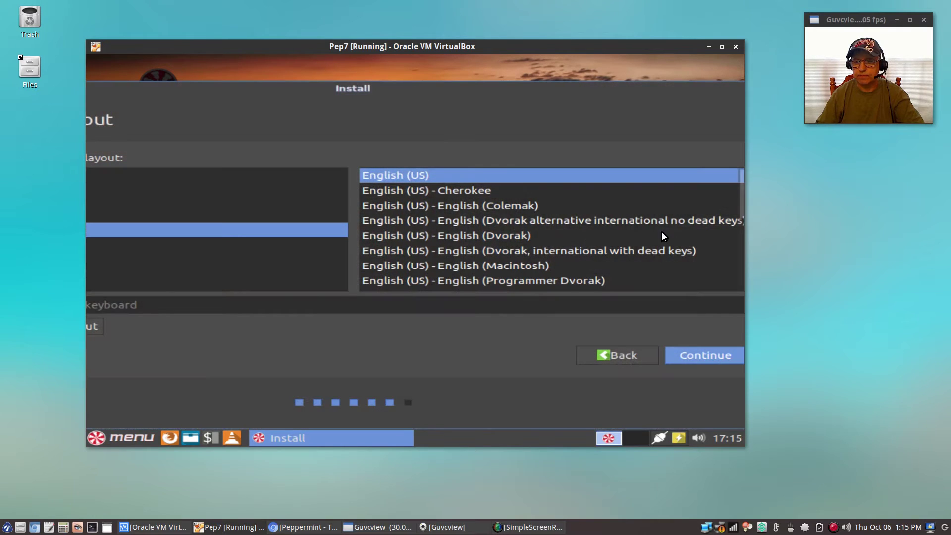
left_click(710, 353)
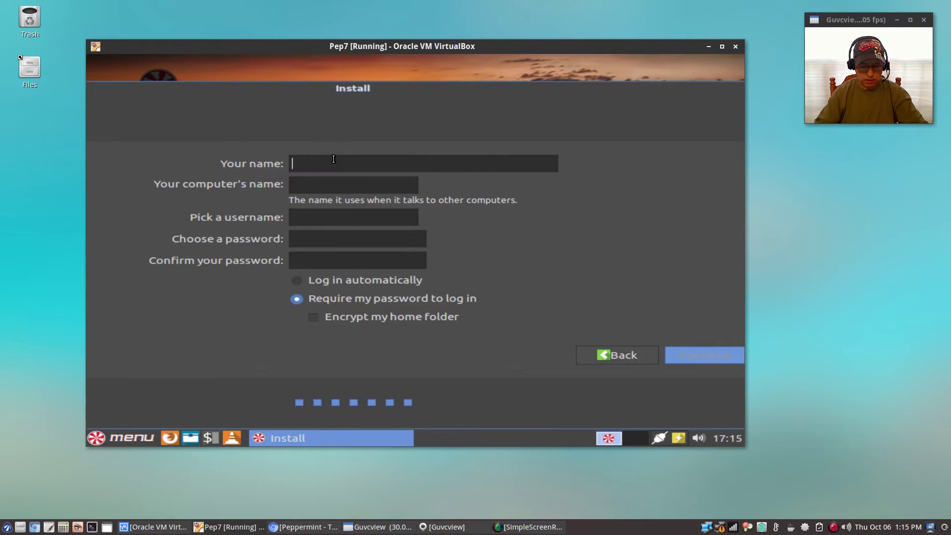
Enter the user's name for the new account, and choose and confirm the account password
type("Len")
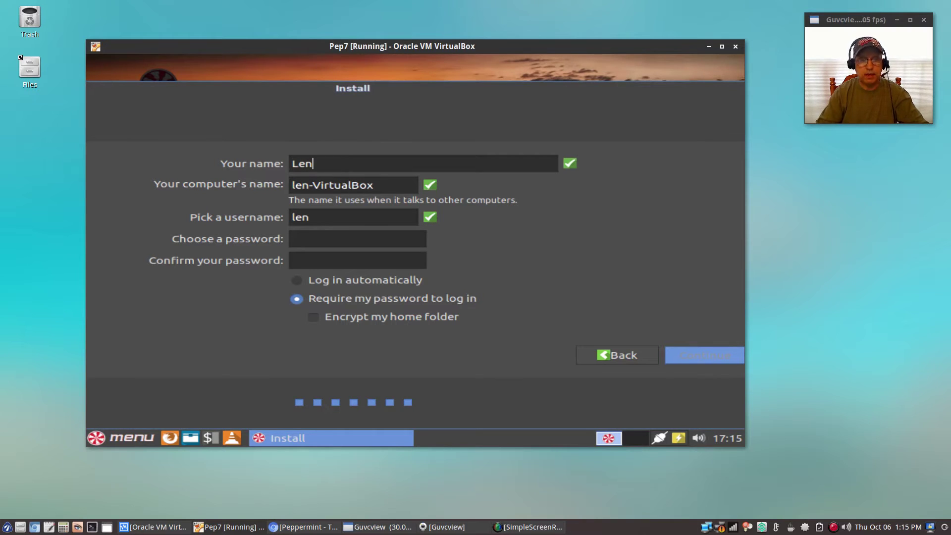
left_click(330, 238)
type("******")
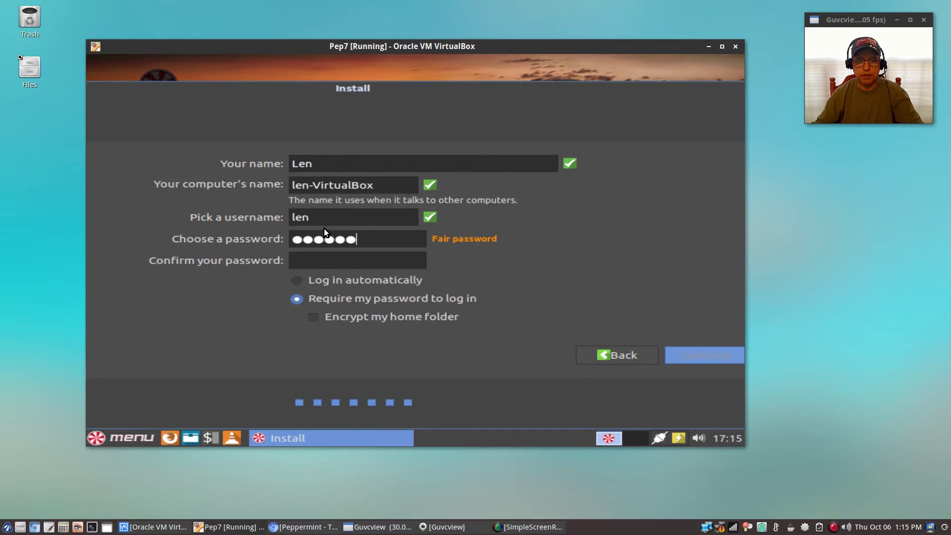
key("Tab")
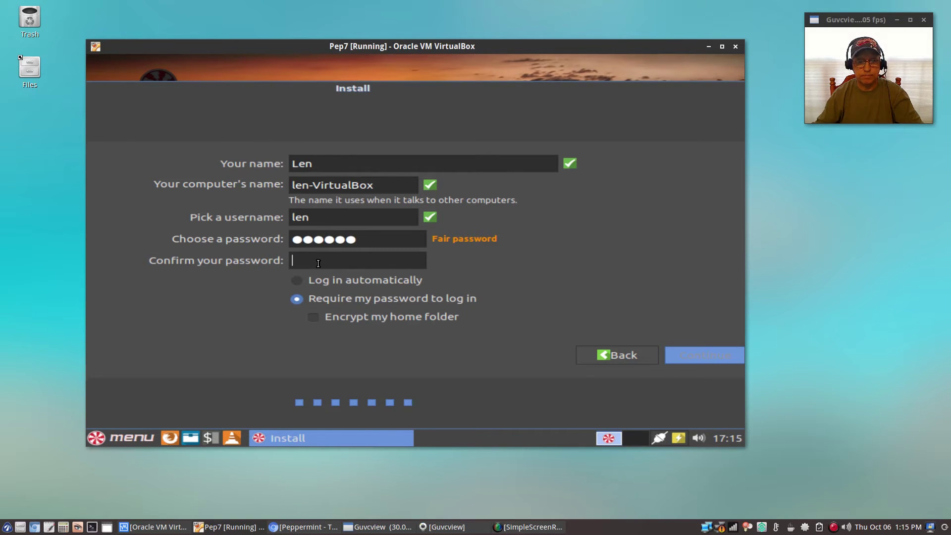
type("******")
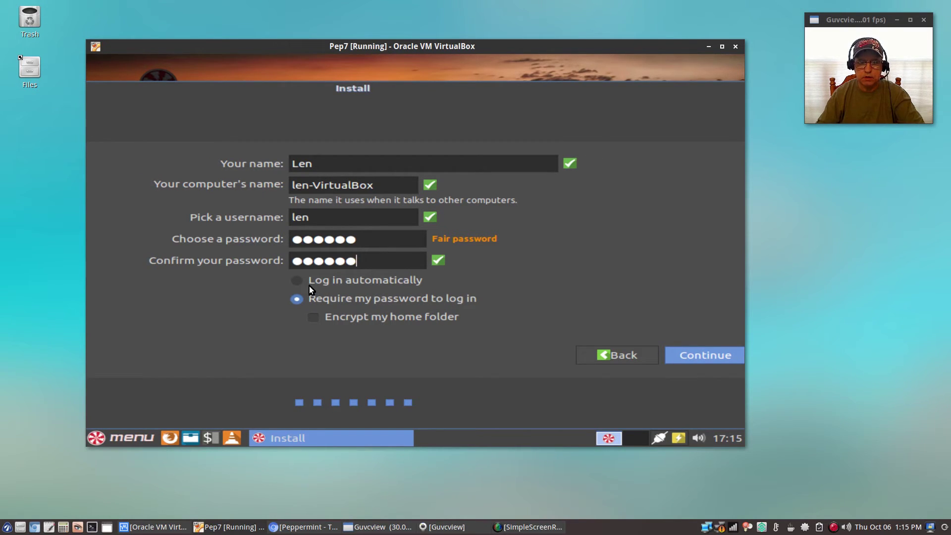
Enable automatic login for the account, complete the installation and restart into the installed system
left_click(297, 281)
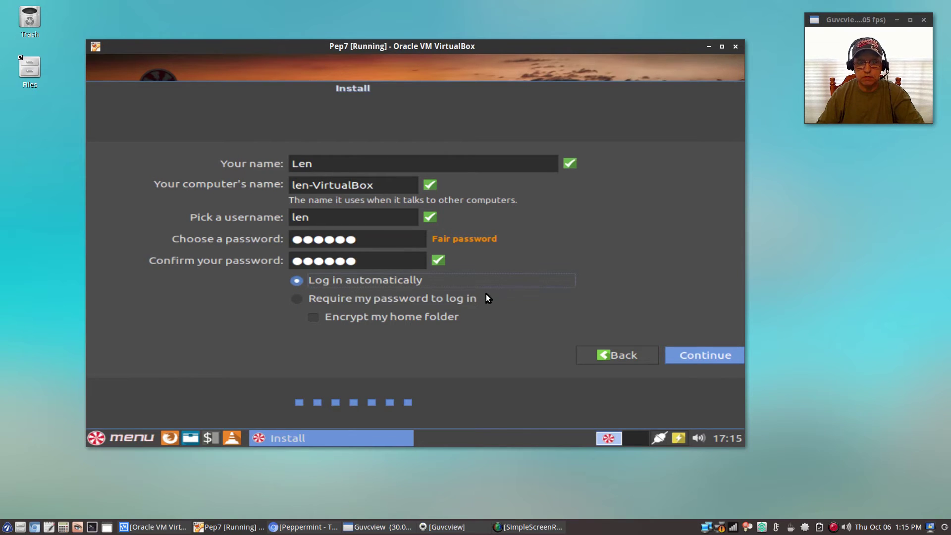
left_click(709, 354)
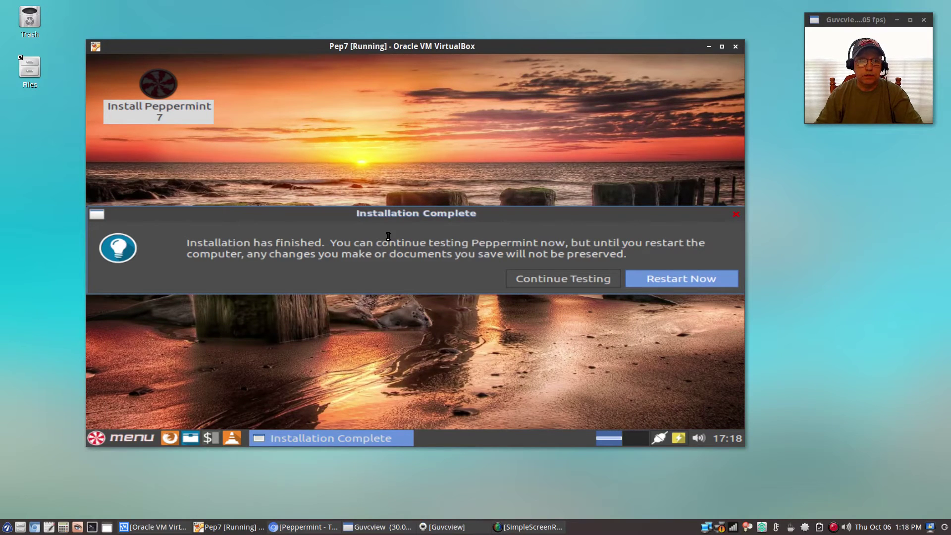
left_click(660, 279)
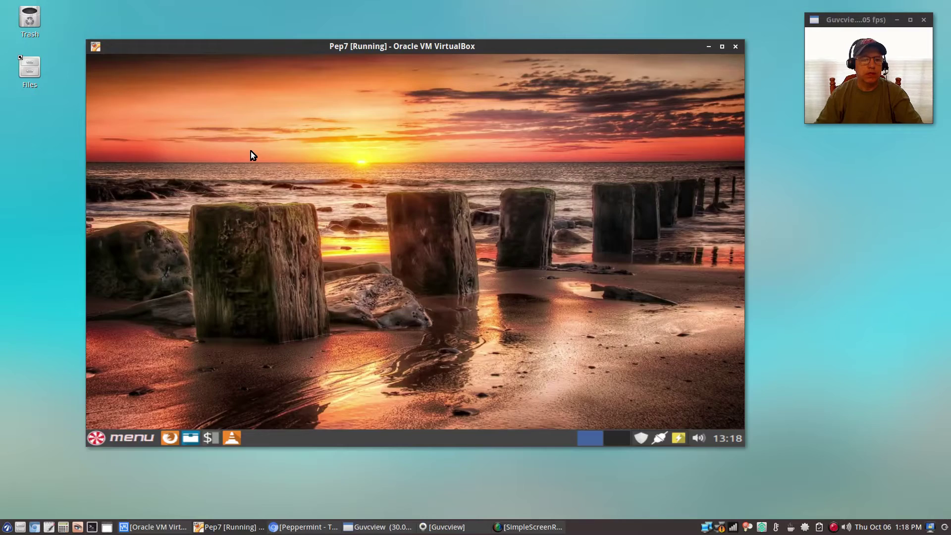
Set the monitor resolution to 1440x900 in the hardware settings, keep the new mode, and close the Peppermint Settings Panel
left_click(112, 438)
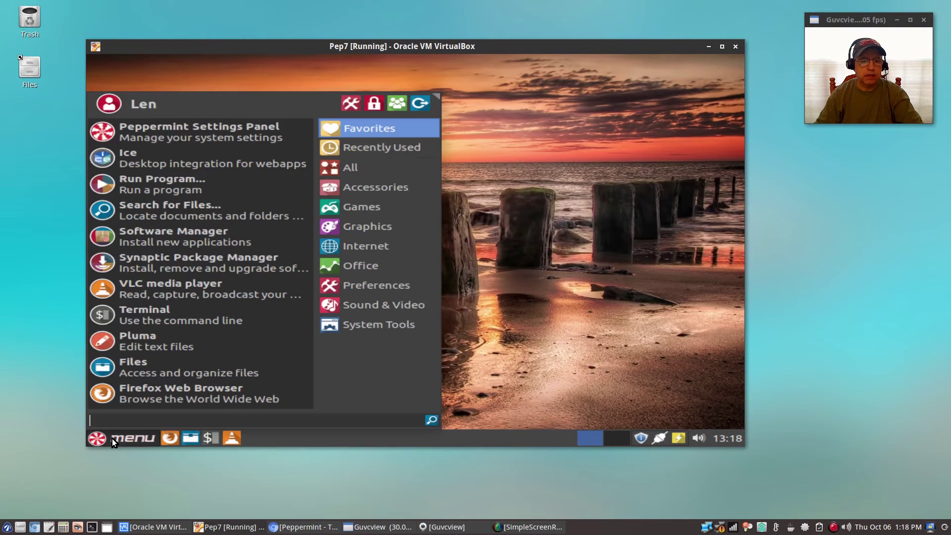
left_click(347, 104)
left_click(213, 242)
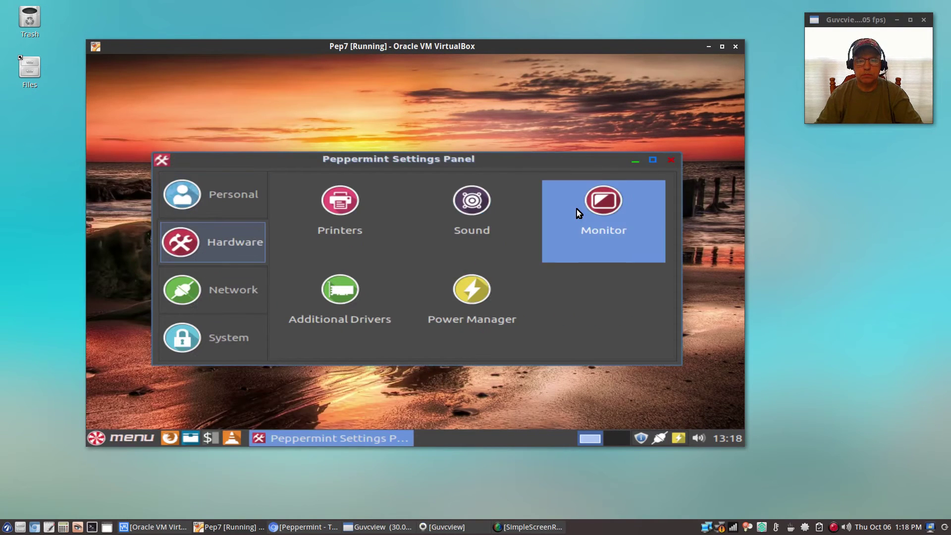
left_click(609, 204)
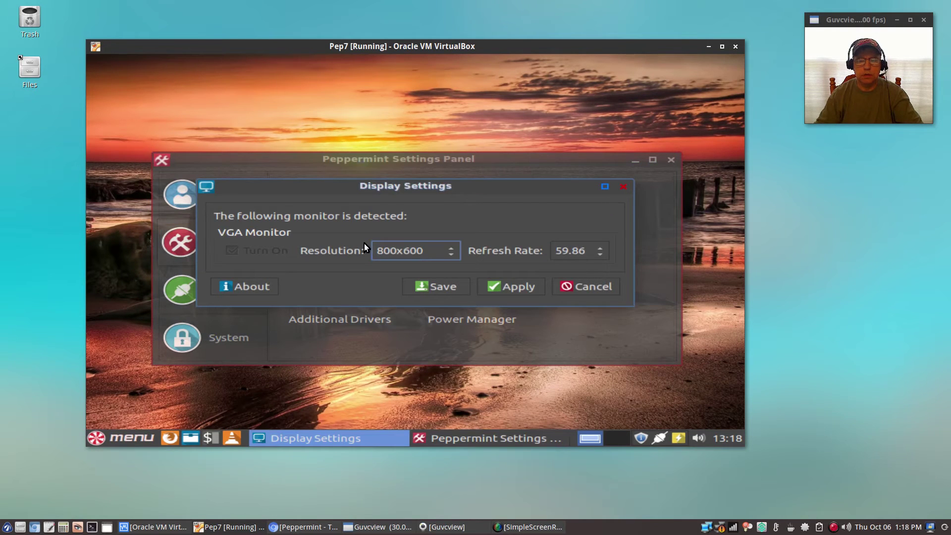
left_click(451, 255)
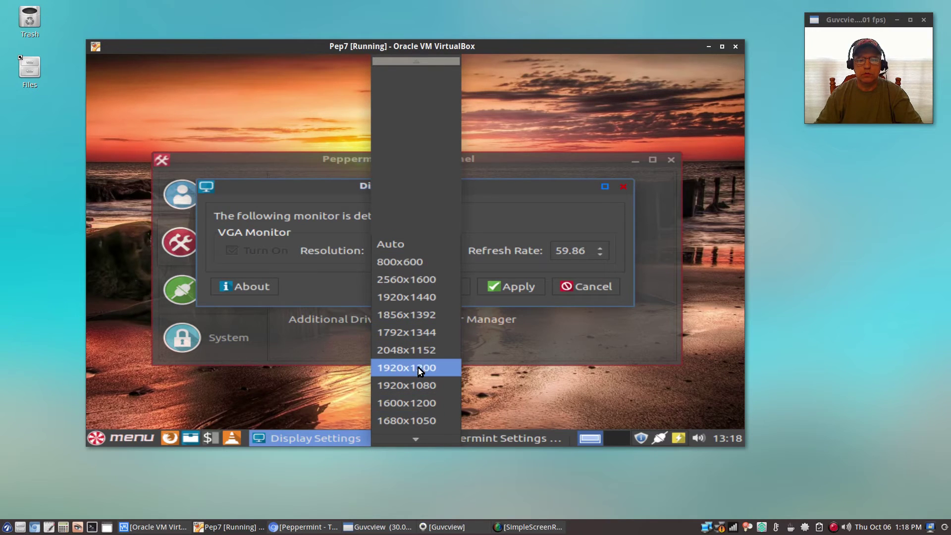
scroll(418, 369, "down", 2)
scroll(419, 370, "down", 2)
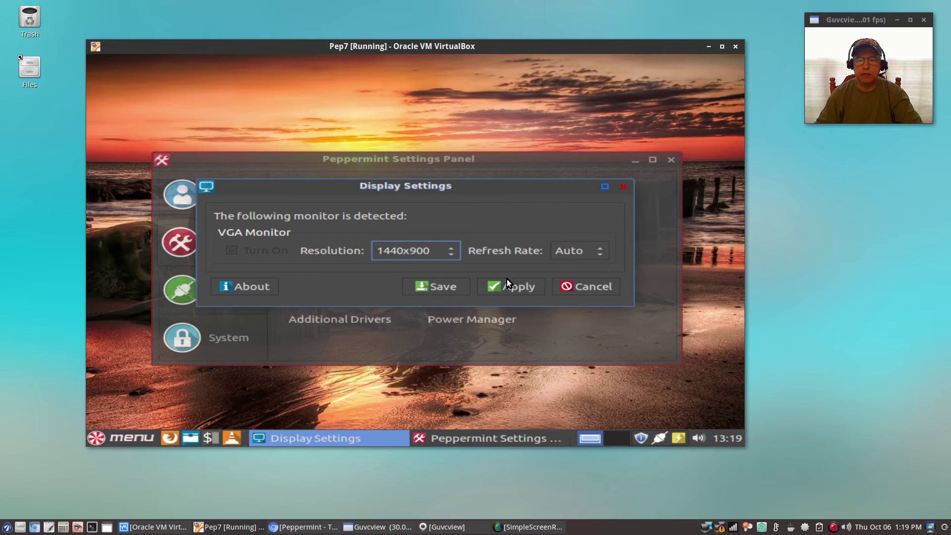
left_click(527, 287)
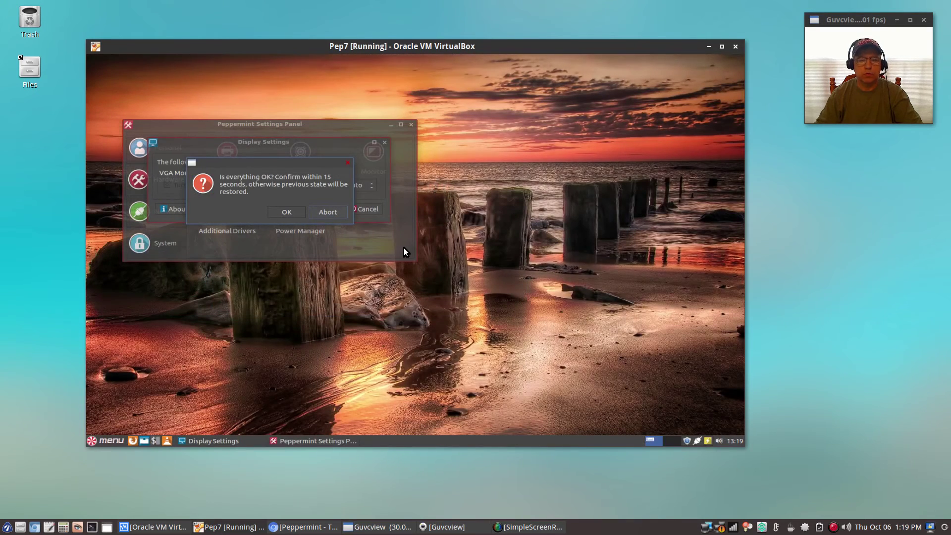
left_click(287, 212)
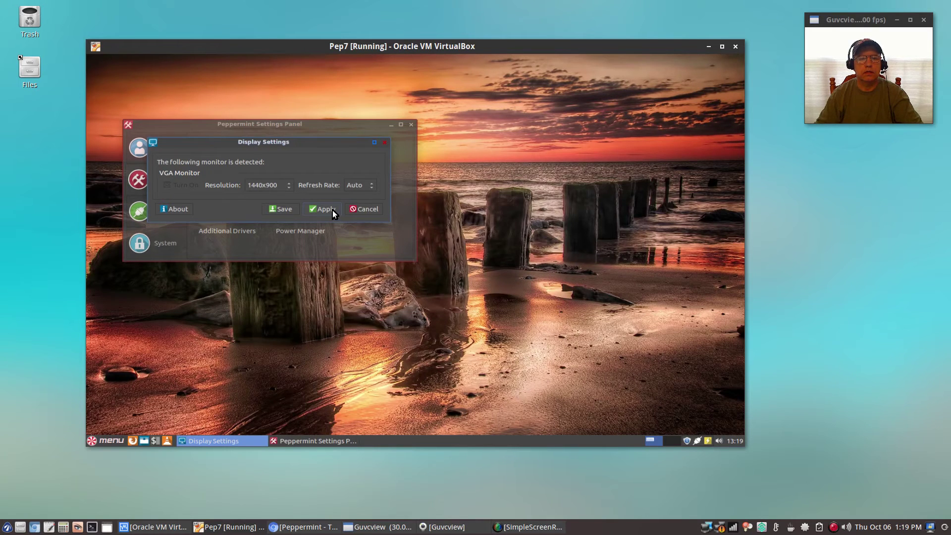
left_click(367, 208)
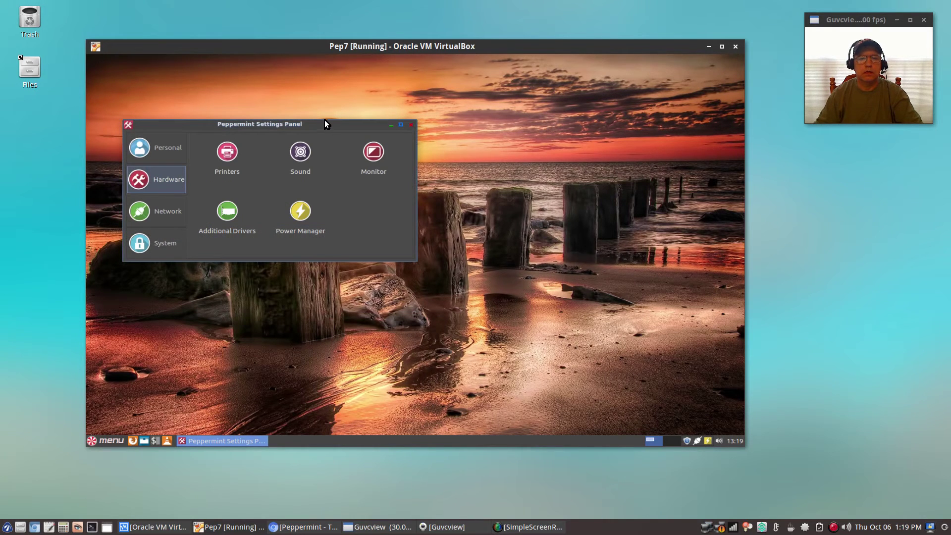
left_click_drag(325, 123, 529, 147)
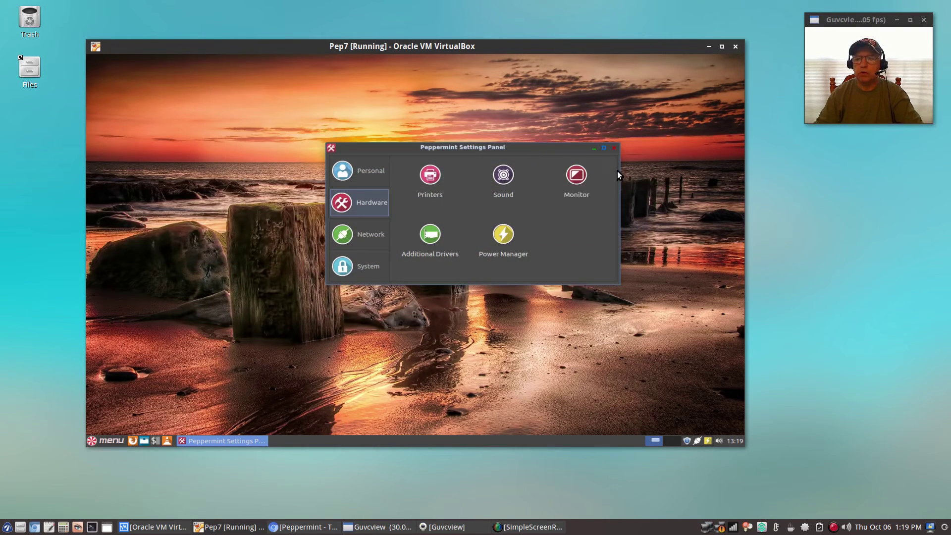
left_click(613, 148)
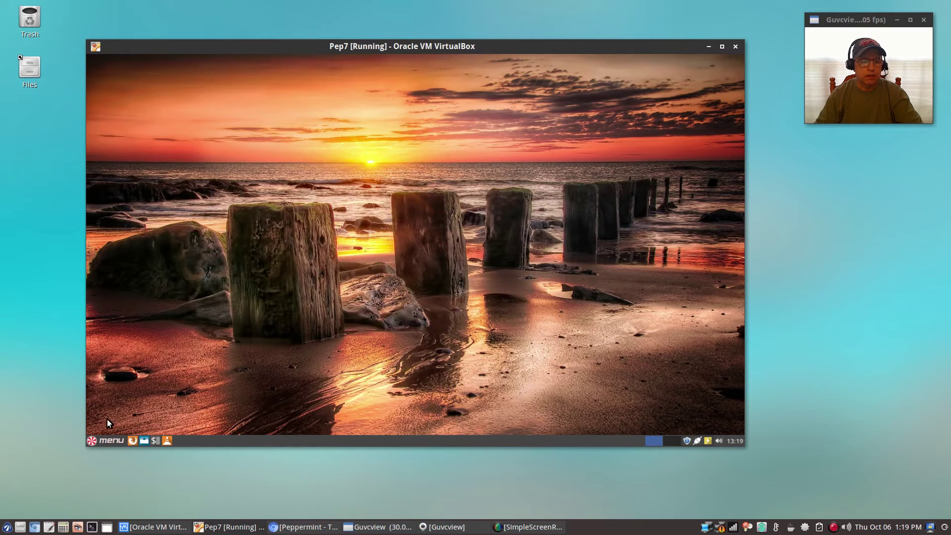
left_click(105, 439)
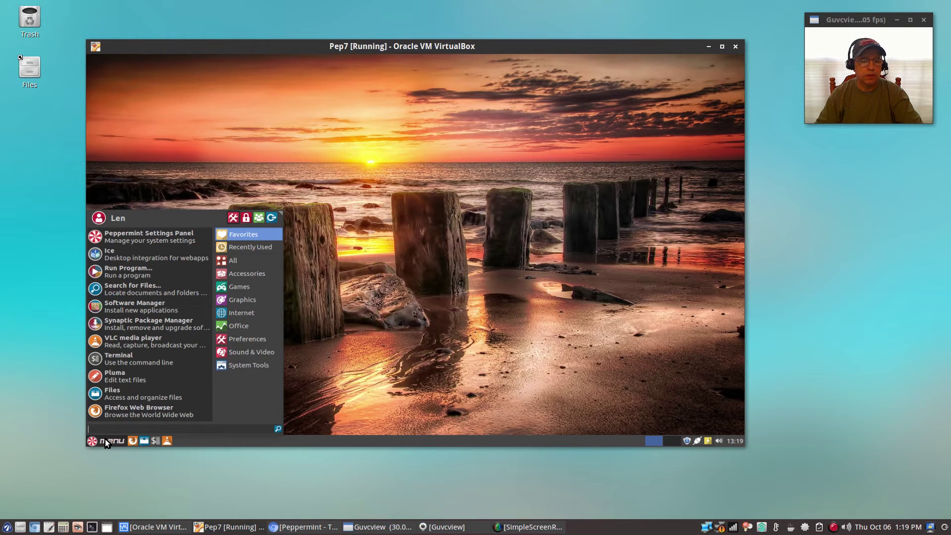
left_click(263, 289)
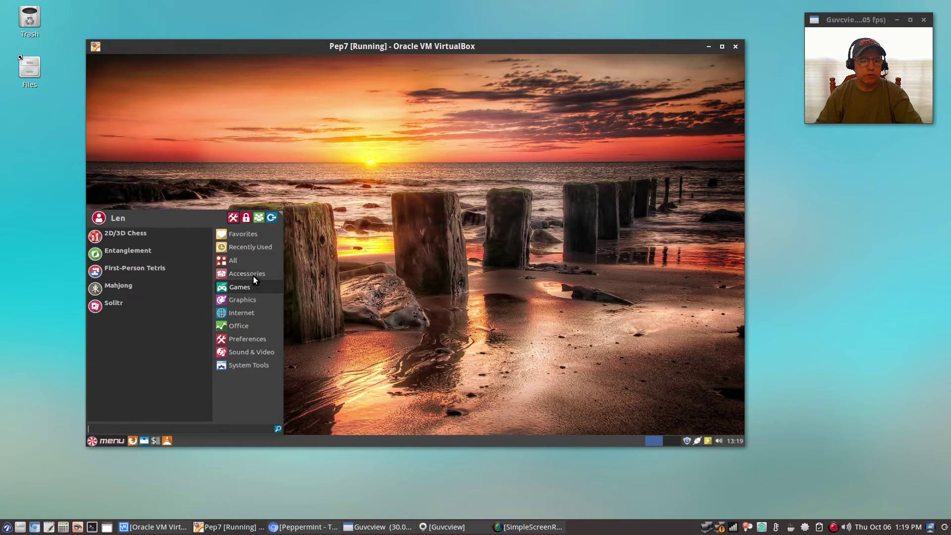
left_click(248, 366)
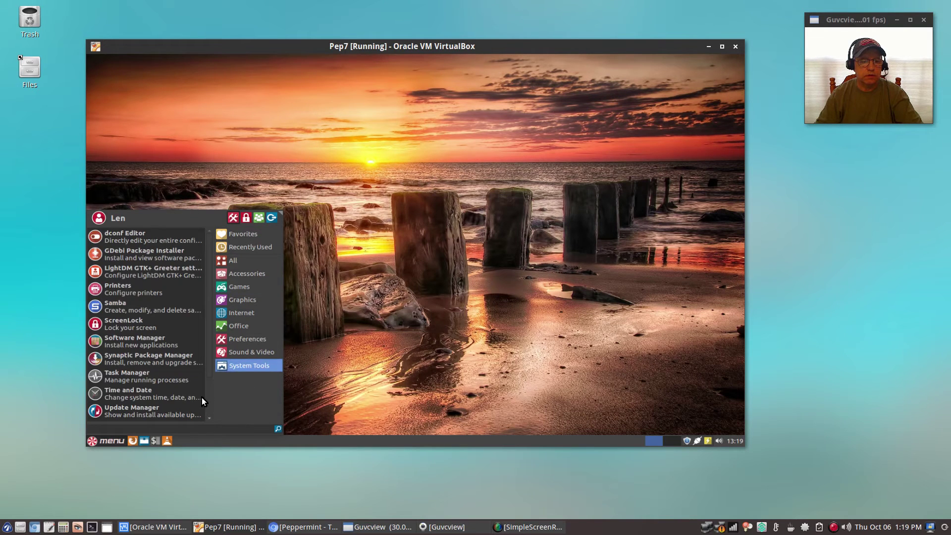
left_click(108, 441)
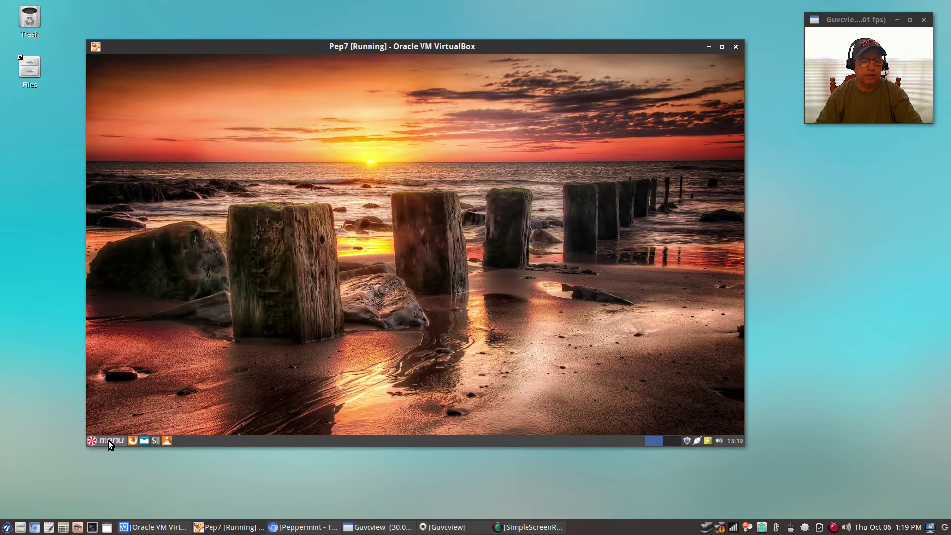
Set the Whisker Menu to position categories next to the panel button and display recently used items by default, and shrink the menu
right_click(108, 441)
left_click(120, 389)
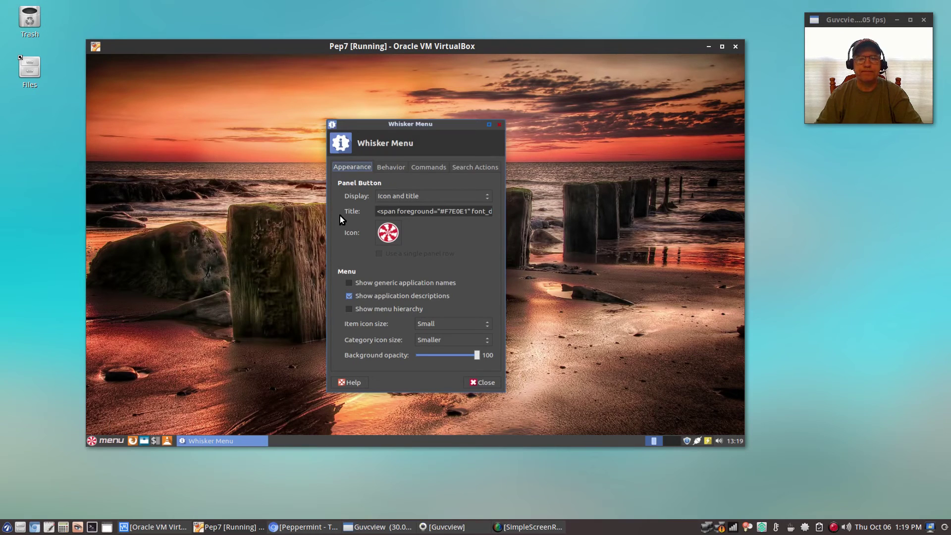
left_click(401, 166)
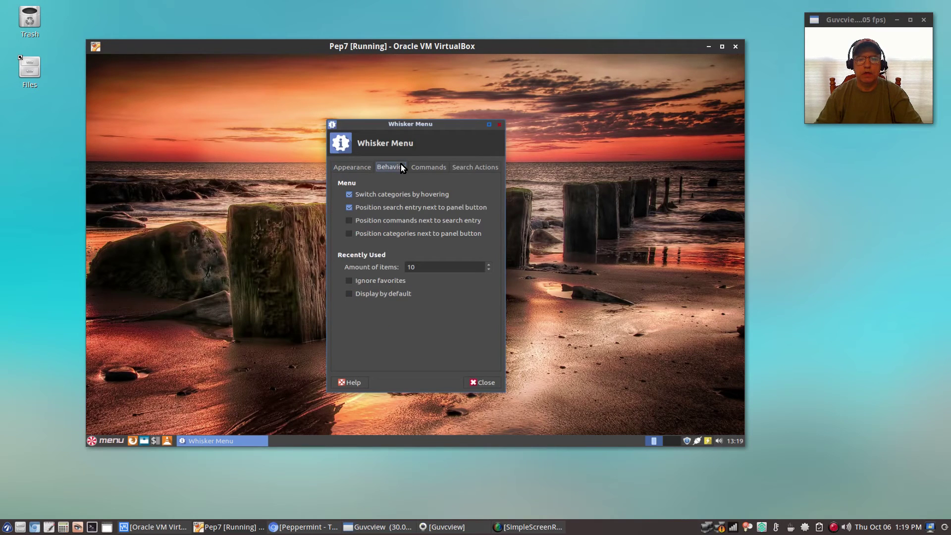
left_click(348, 234)
left_click(352, 294)
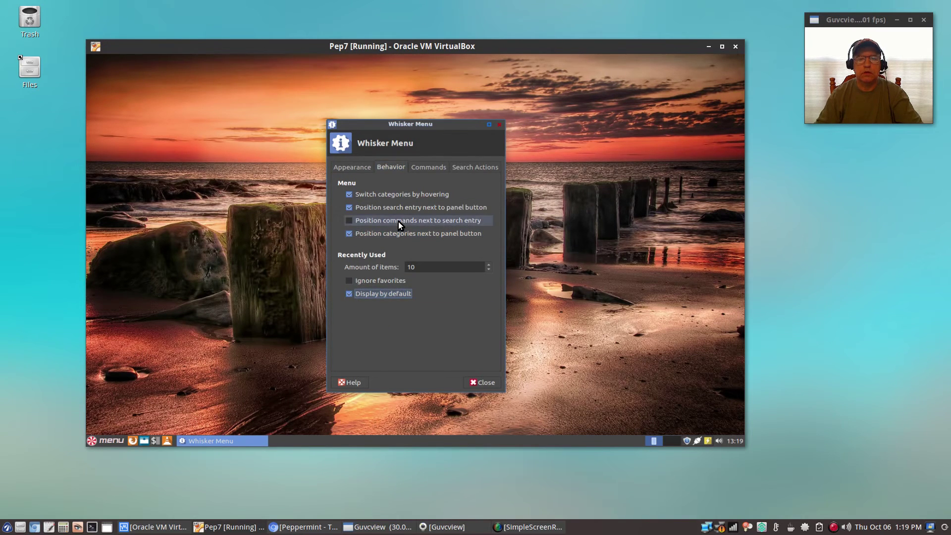
left_click(479, 385)
left_click(108, 441)
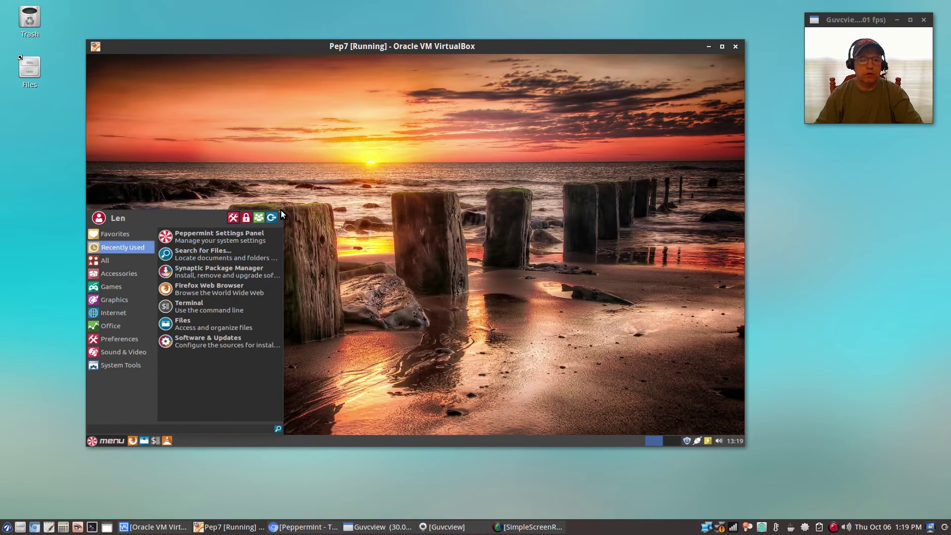
left_click_drag(281, 214, 249, 257)
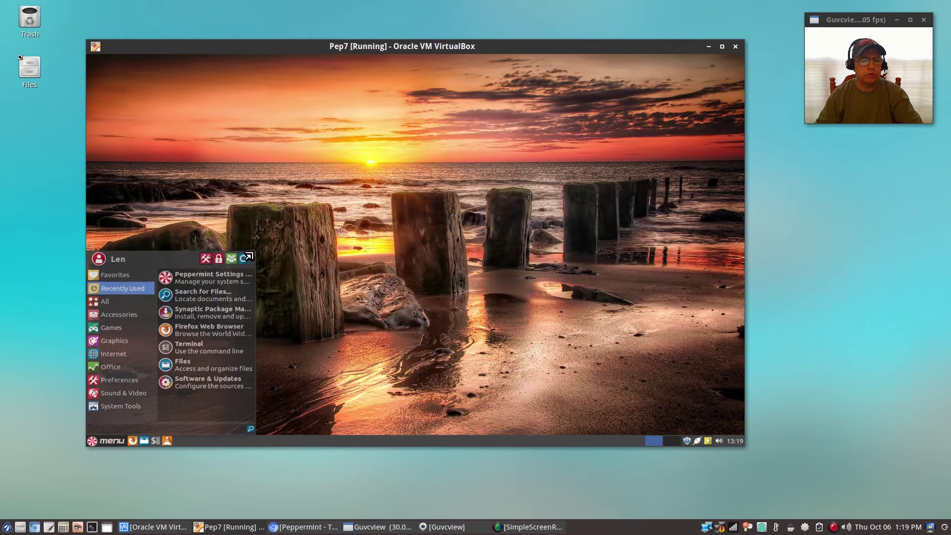
Examine the Peppermint Control Center's window manager options and the Customize Look and Feel cursor themes, keeping the Settings Panel accessible
left_click(213, 278)
left_click_drag(400, 191, 397, 132)
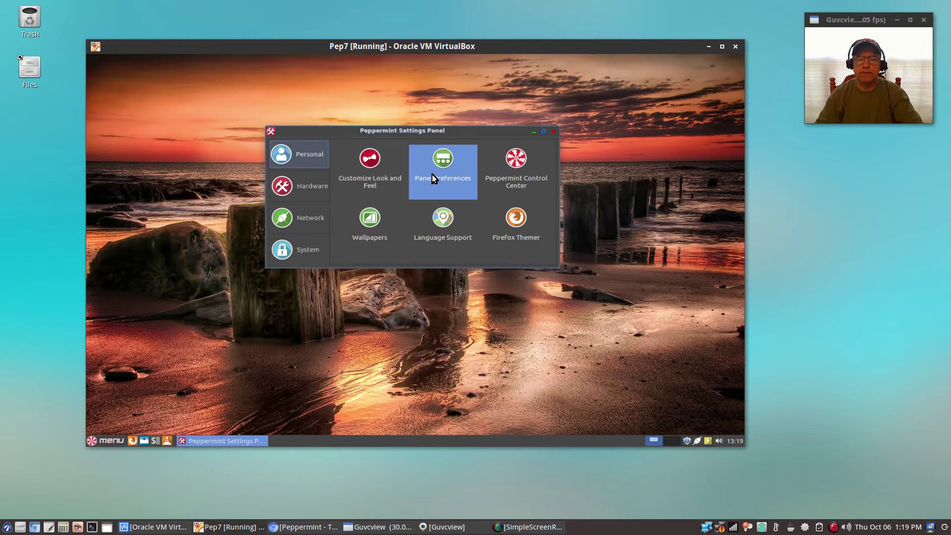
left_click(515, 157)
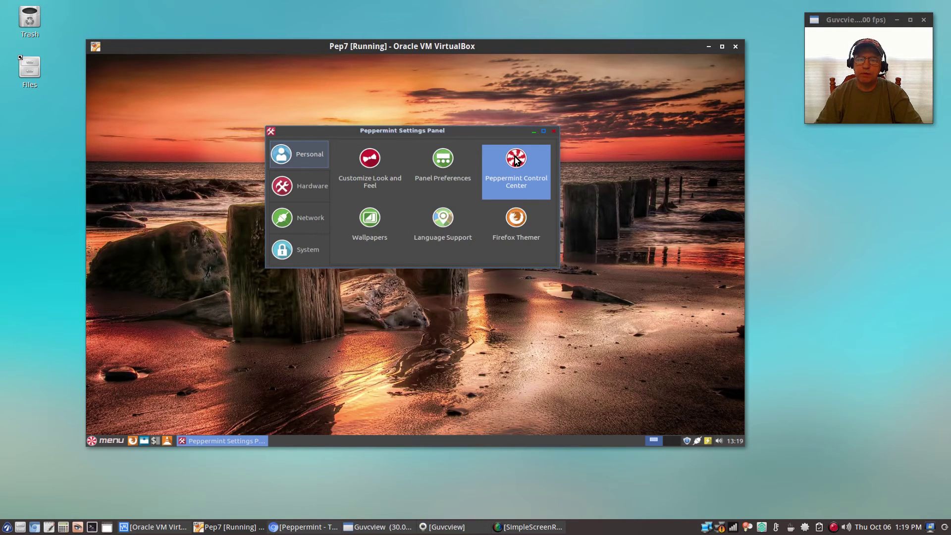
left_click_drag(440, 136, 432, 205)
left_click_drag(427, 132, 423, 61)
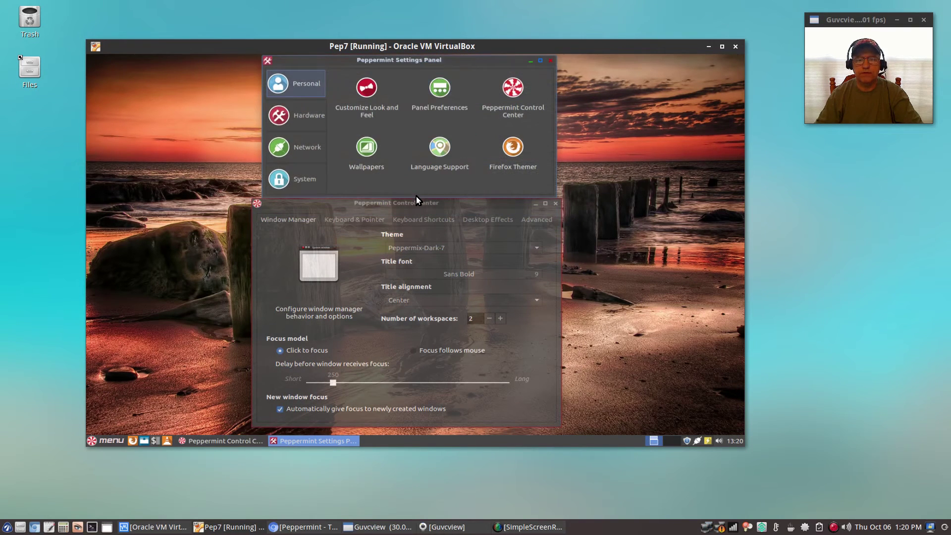
left_click_drag(416, 203, 423, 210)
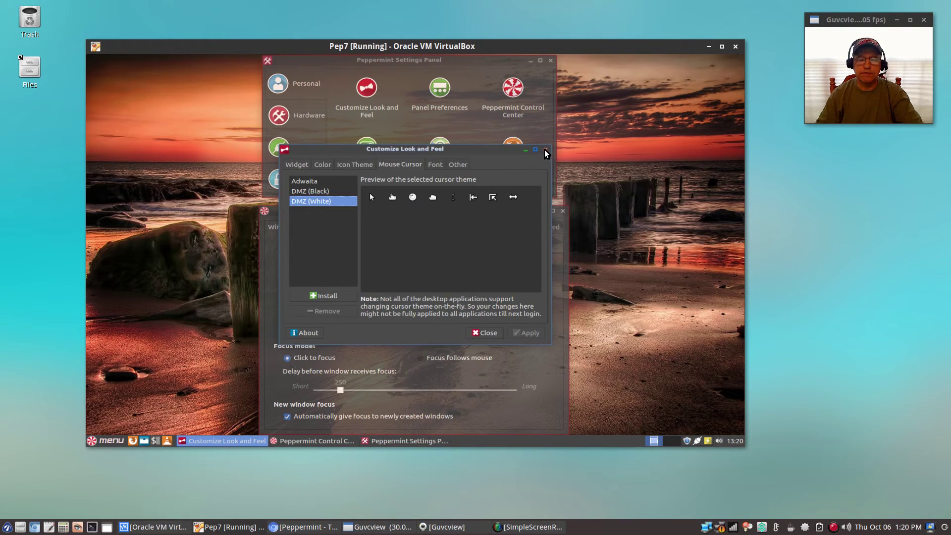
left_click(546, 154)
left_click_drag(407, 213, 405, 204)
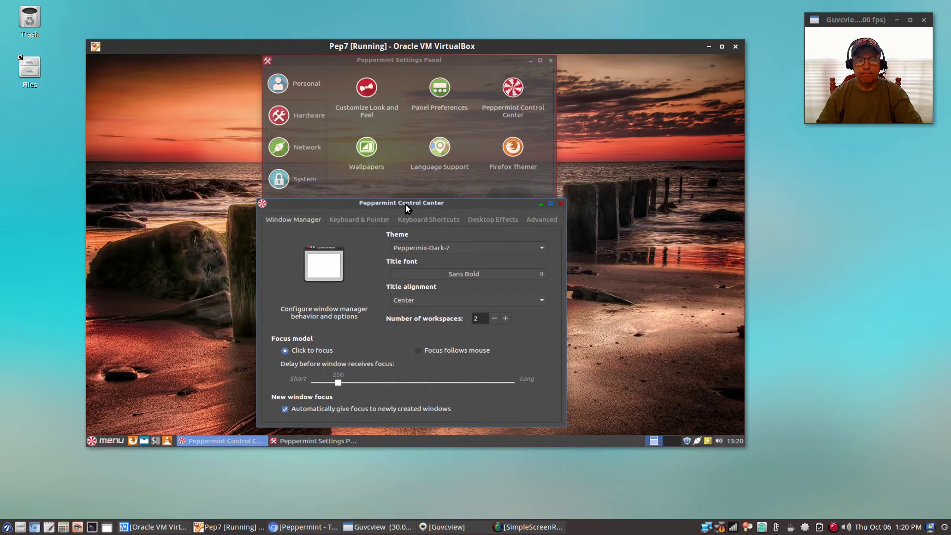
Look through the whole list of supplied wallpapers and close the wallpaper chooser and the settings windows
left_click(385, 135)
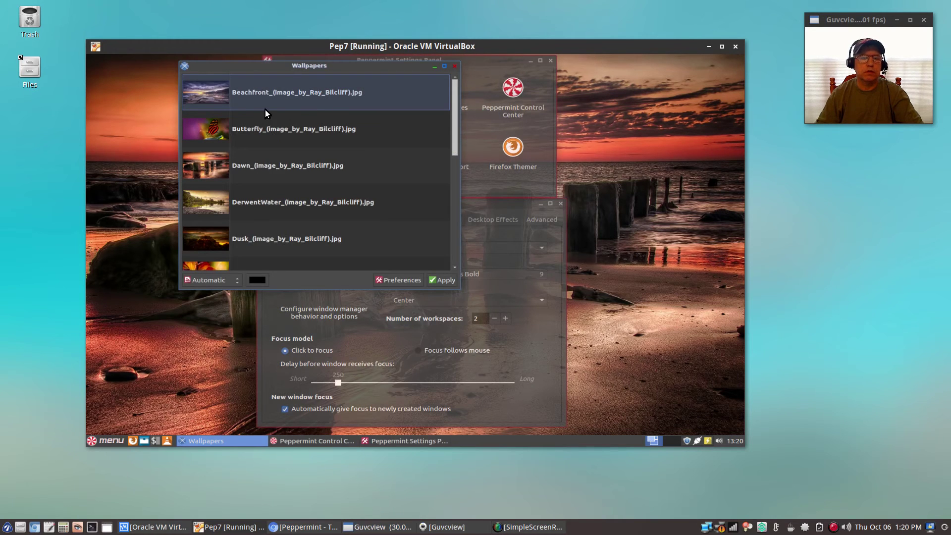
scroll(270, 124, "down", 8)
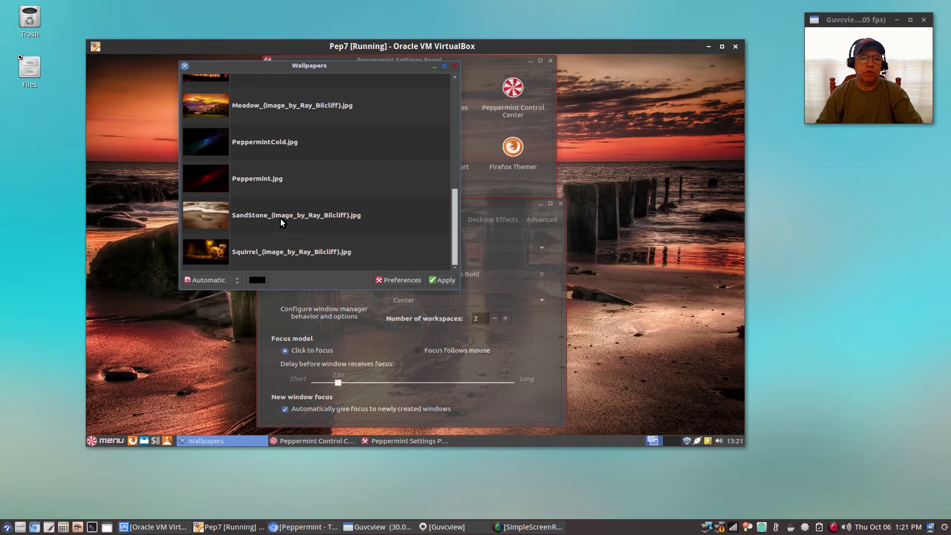
scroll(279, 213, "up", 7)
scroll(279, 213, "up", 3)
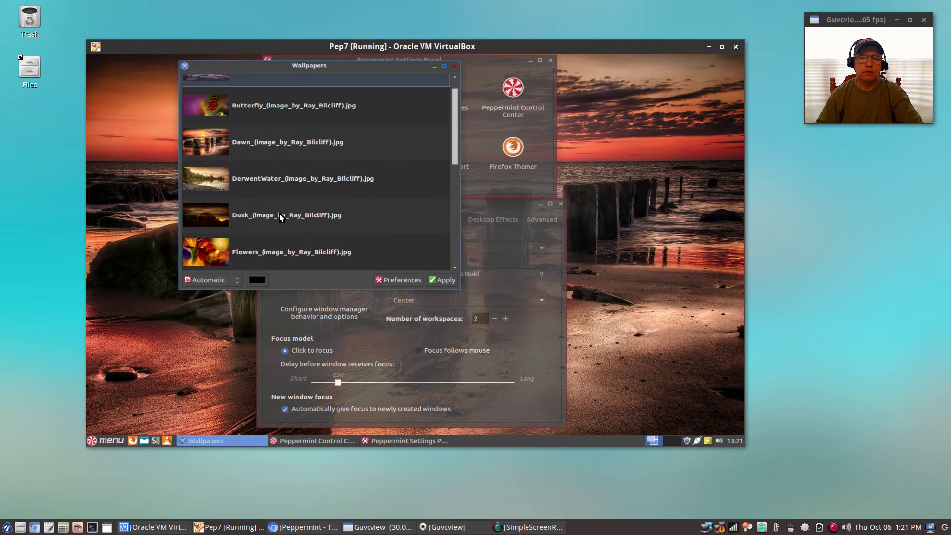
scroll(292, 154, "down", 4)
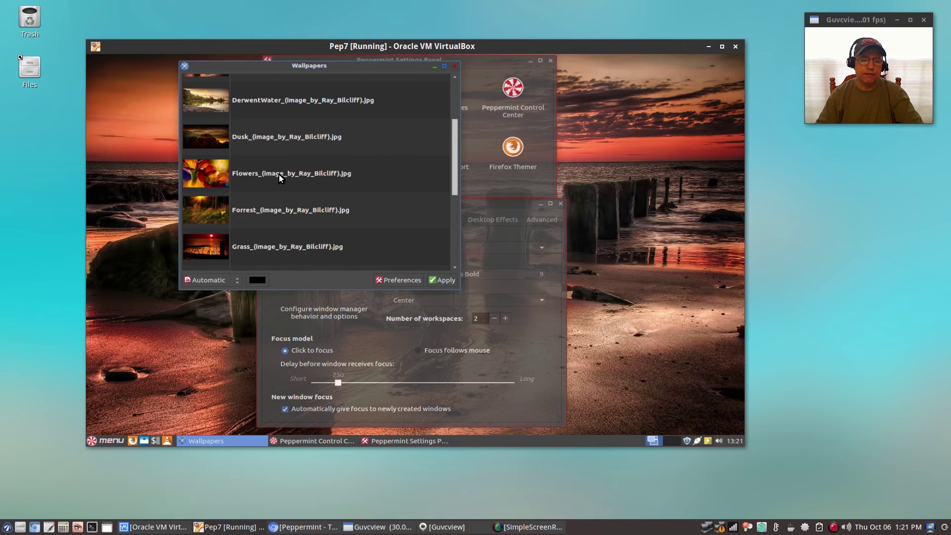
scroll(278, 174, "down", 3)
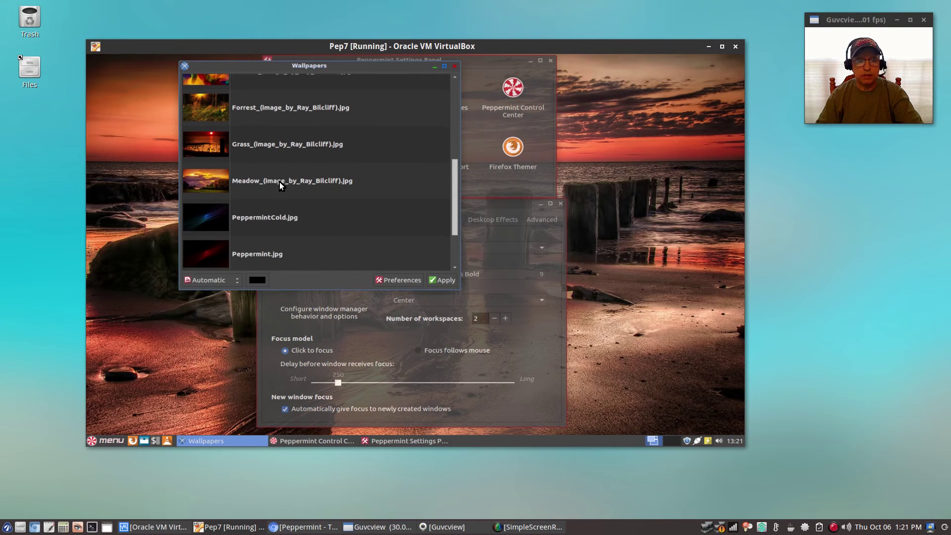
scroll(280, 182, "down", 2)
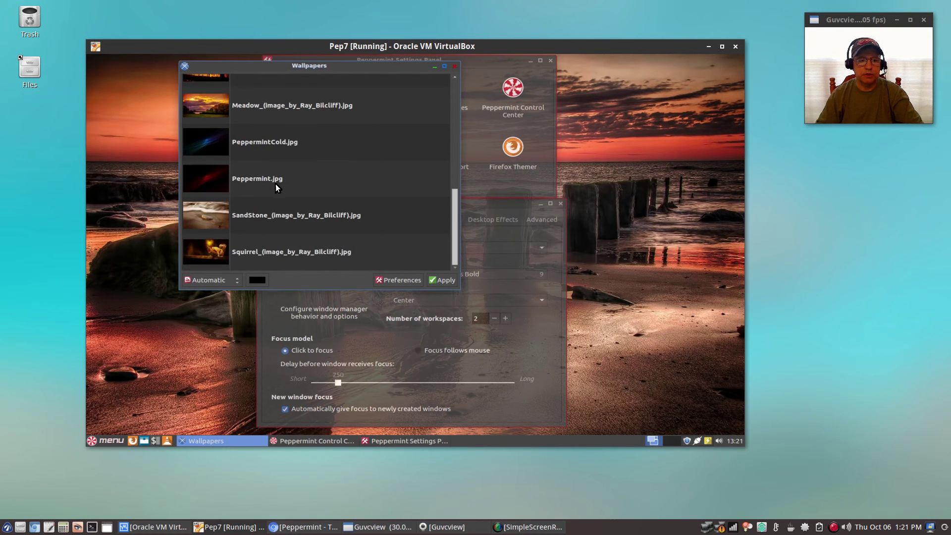
left_click(455, 66)
Show the Favorites in the application menu and enlarge the menu until the whole favorites list fits
left_click(106, 442)
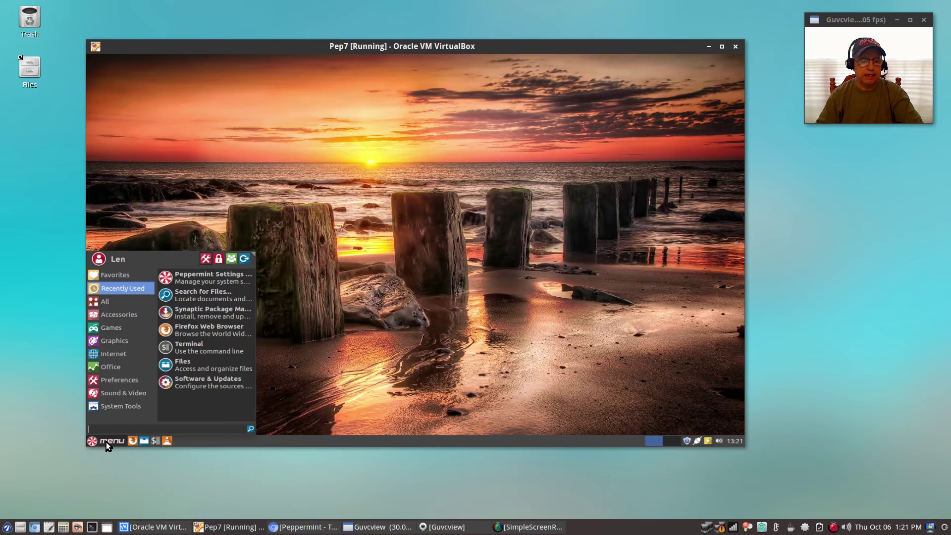
mouse_move(116, 406)
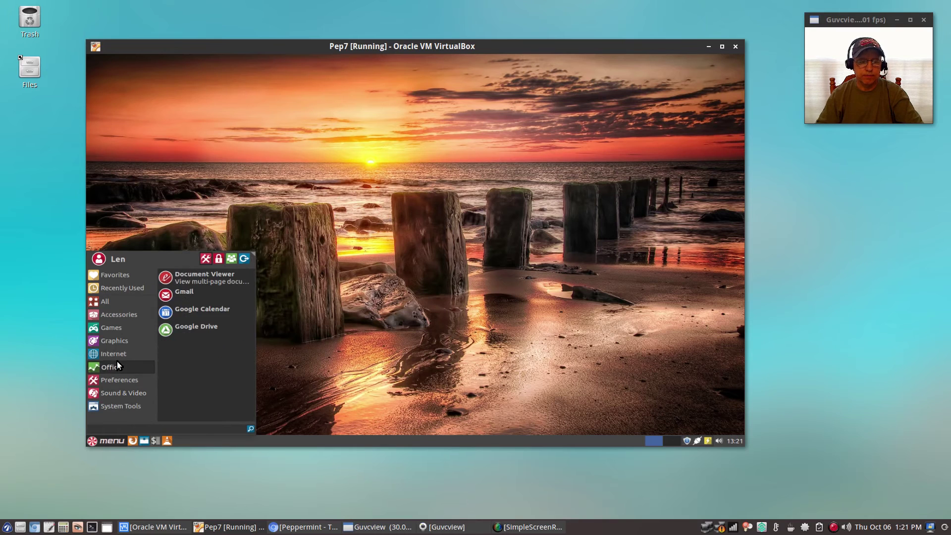
mouse_move(123, 280)
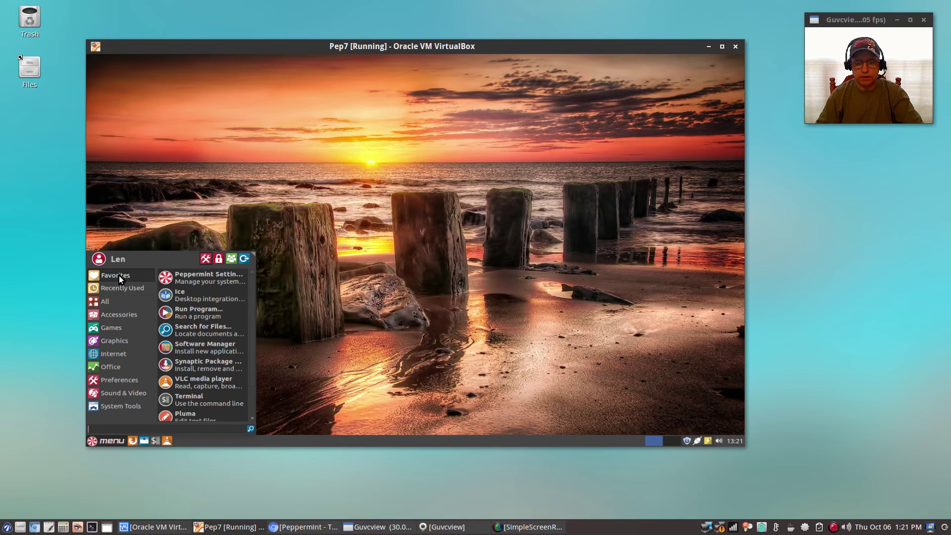
left_click(126, 272)
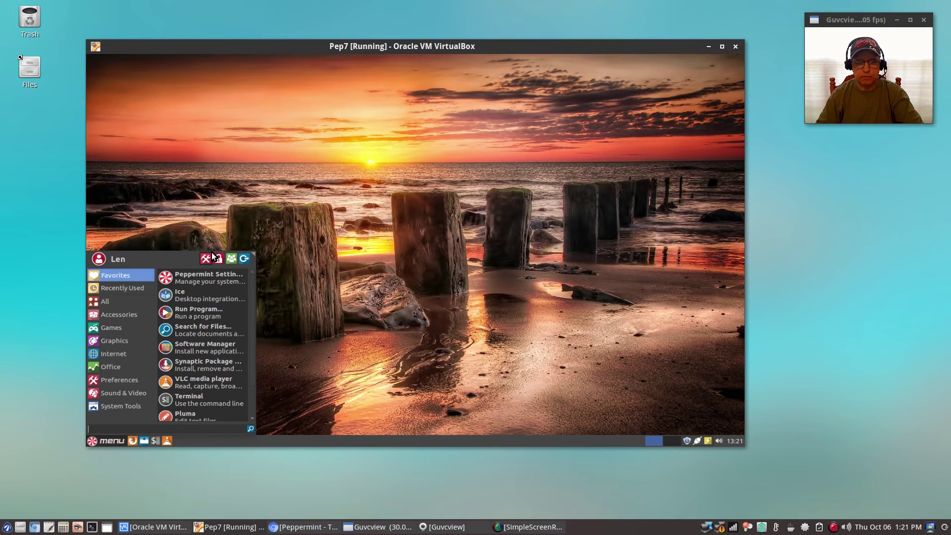
left_click_drag(250, 257, 263, 198)
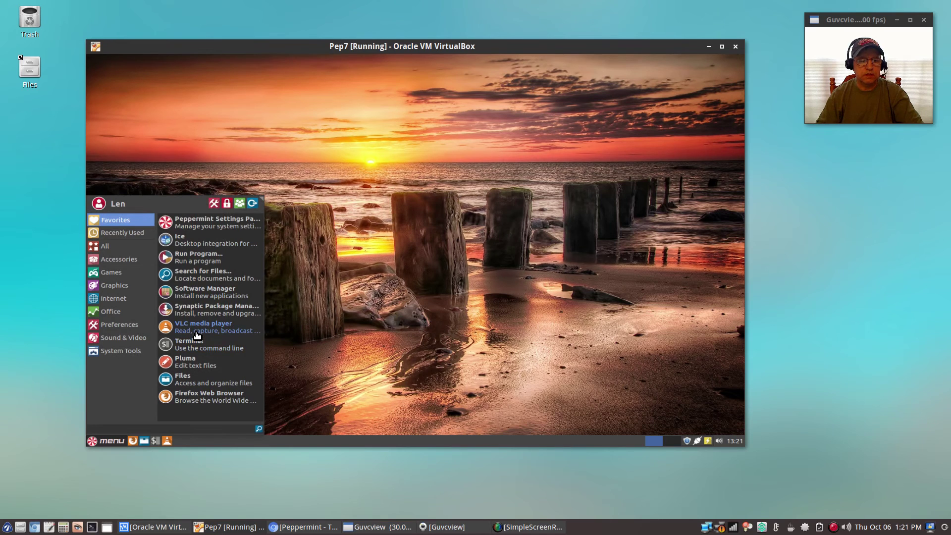
Launch the Software Manager from the favorites, authorize it with the account password, view its package categories and close it
left_click(199, 292)
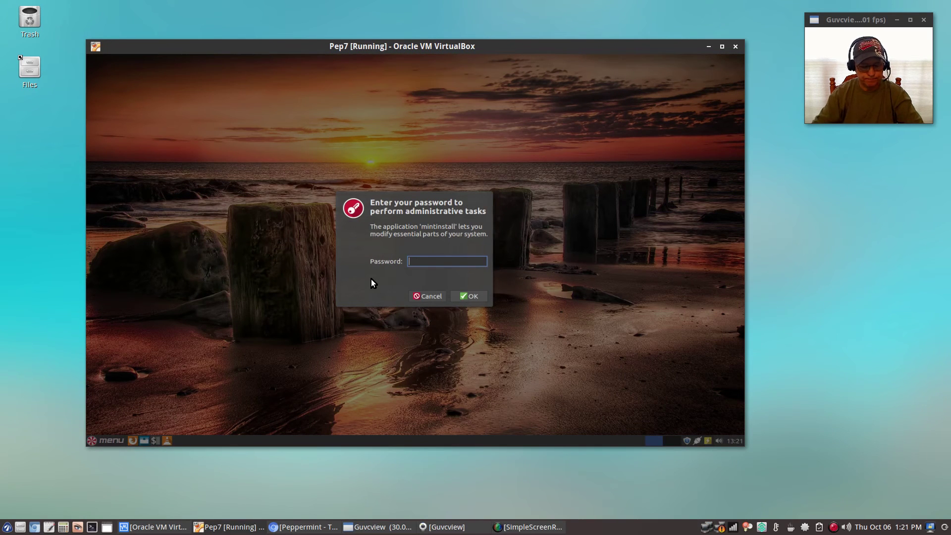
type("****")
key("Return")
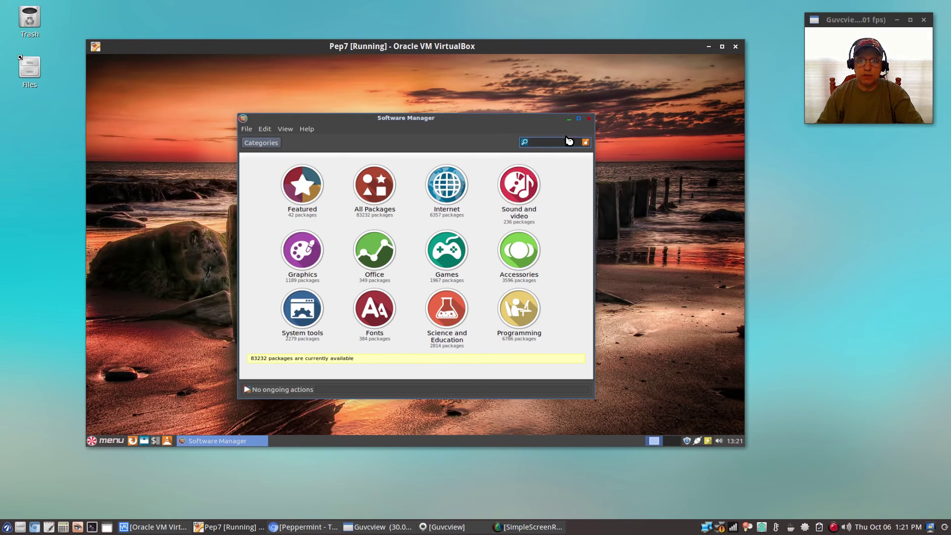
left_click(590, 120)
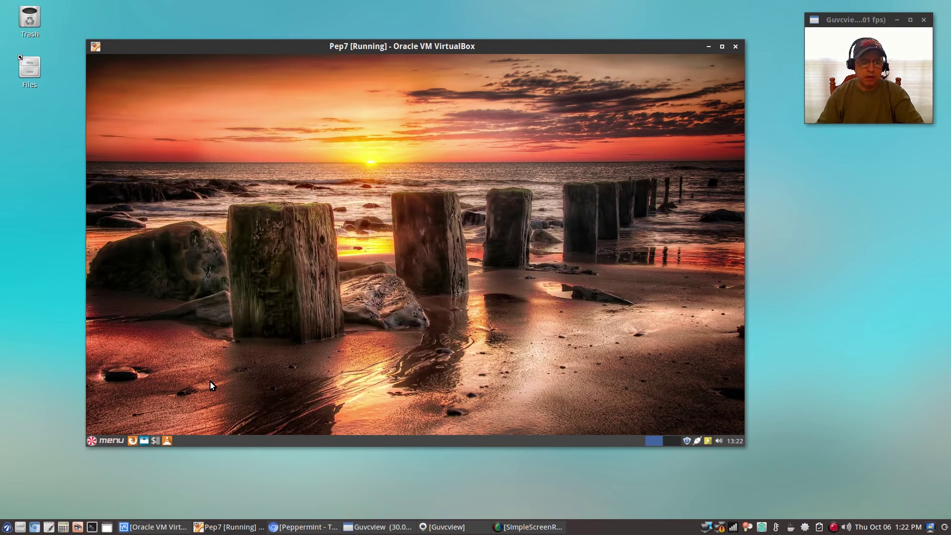
Examine the applications under System Tools, Graphics and Accessories in the application menu, return to System Tools, and close the menu
left_click(106, 444)
left_click(117, 350)
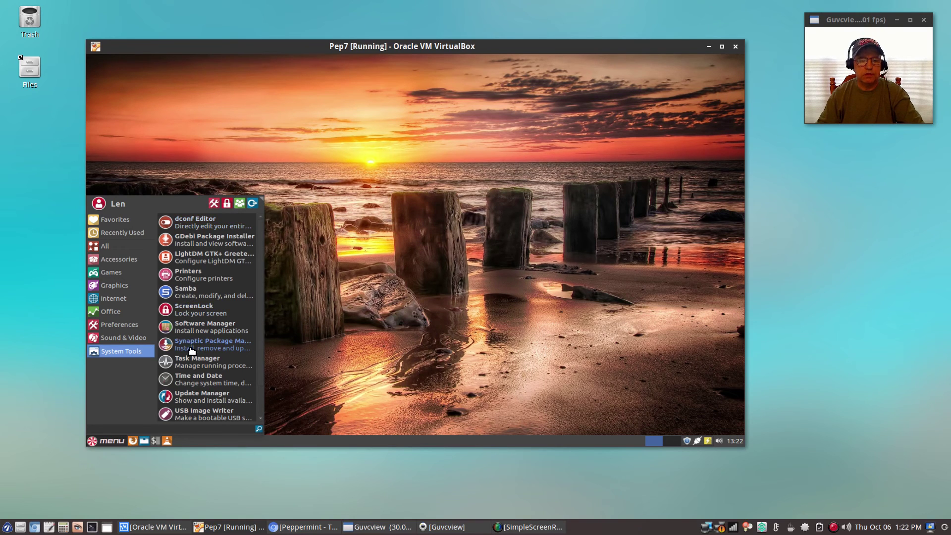
left_click(100, 285)
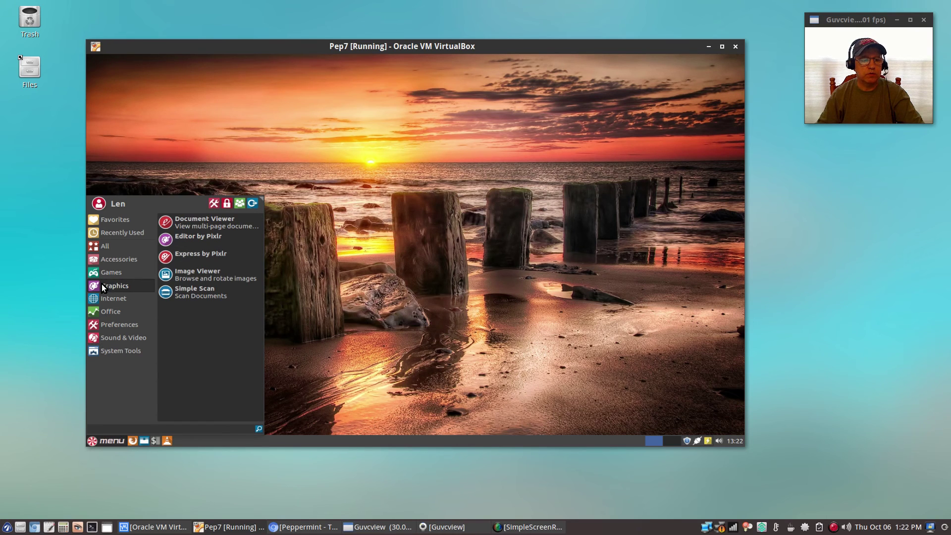
left_click(119, 261)
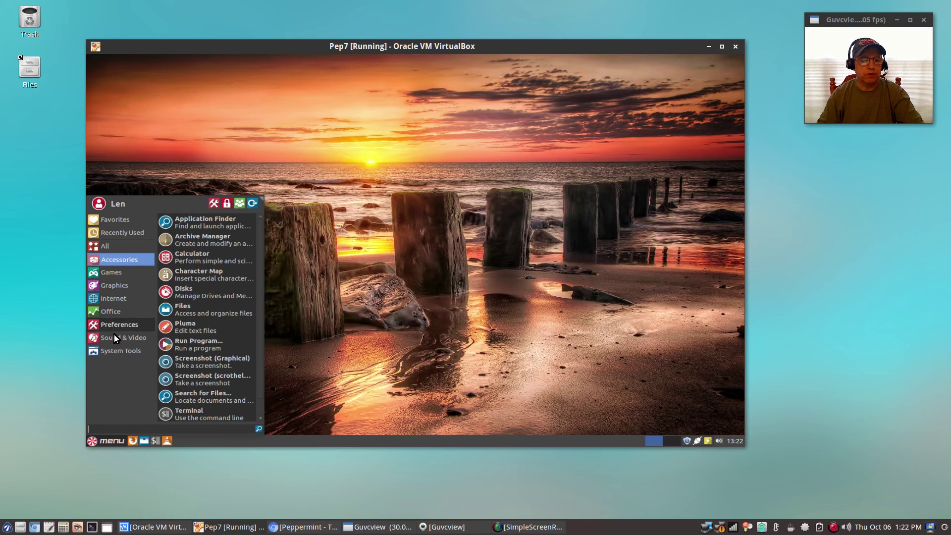
mouse_move(117, 349)
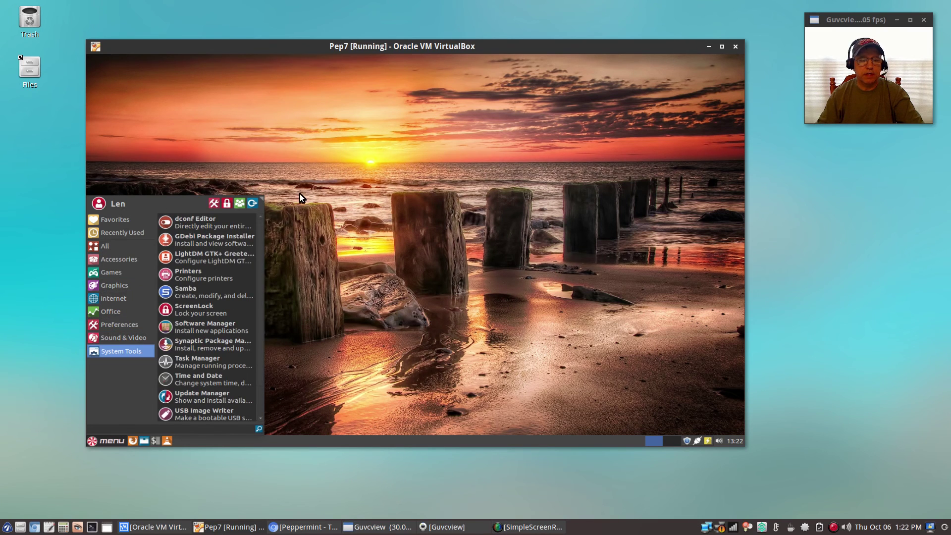
left_click(321, 193)
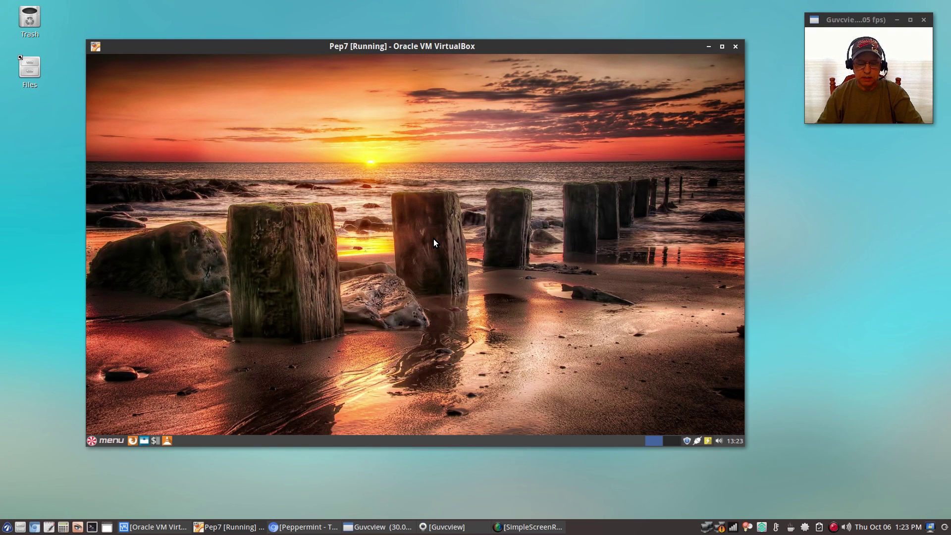
left_click(107, 441)
left_click(376, 317)
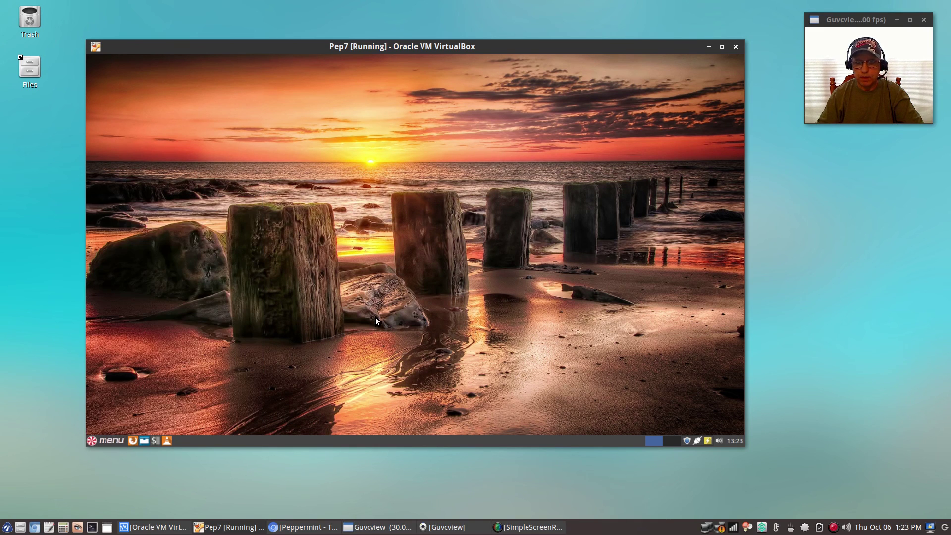